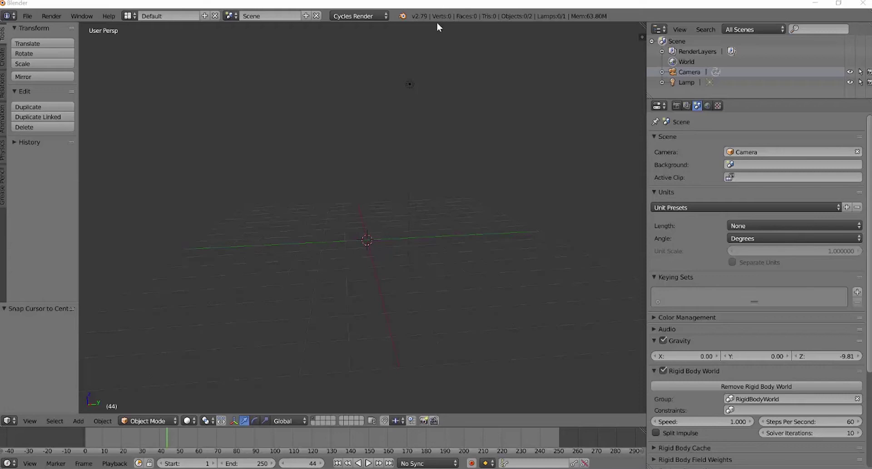
Add a UV sphere near the scene's centre and move it about 0.6 units along negative Y
{"action": "left_click", "coordinate": [368, 228]}
{"action": "key", "text": "shift+a"}
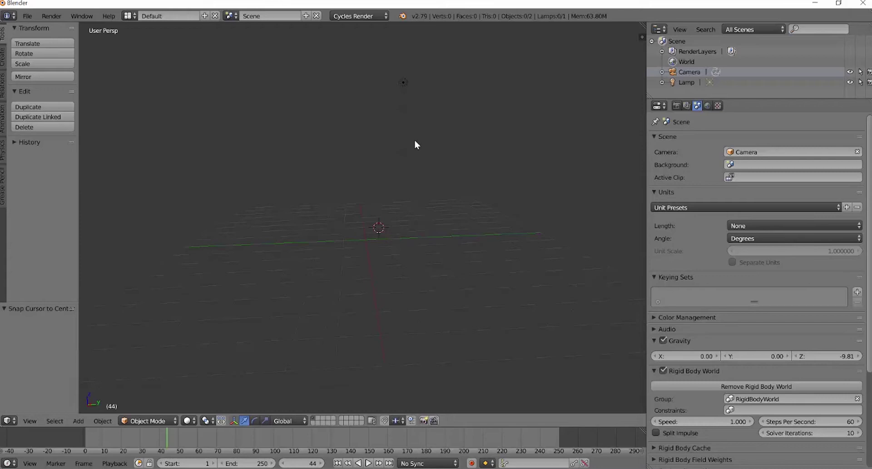
{"action": "key", "text": "shift+a"}
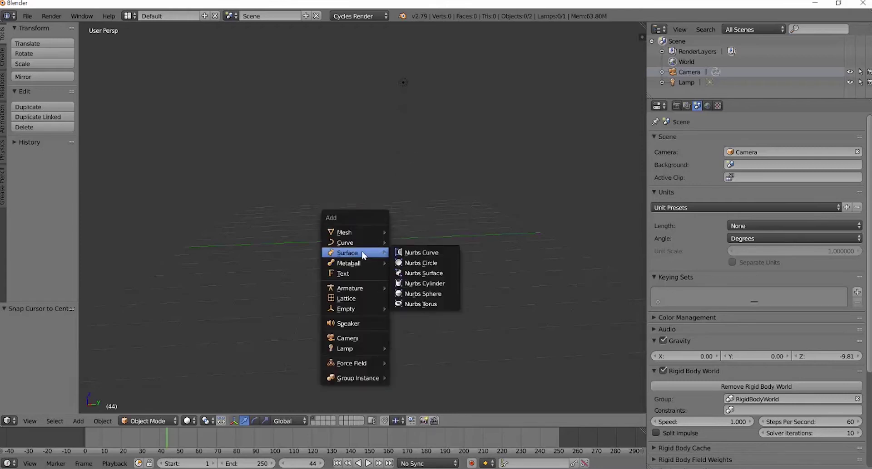
{"action": "mouse_move", "coordinate": [362, 245]}
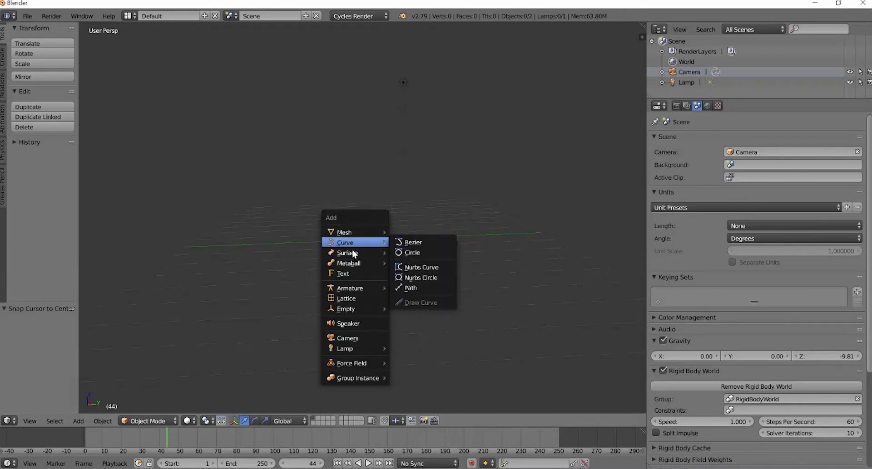
{"action": "middle_click_drag", "start_coordinate": [352, 252], "coordinate": [373, 226]}
{"action": "key", "text": "shift+a"}
{"action": "mouse_move", "coordinate": [372, 226]}
{"action": "mouse_move", "coordinate": [375, 195]}
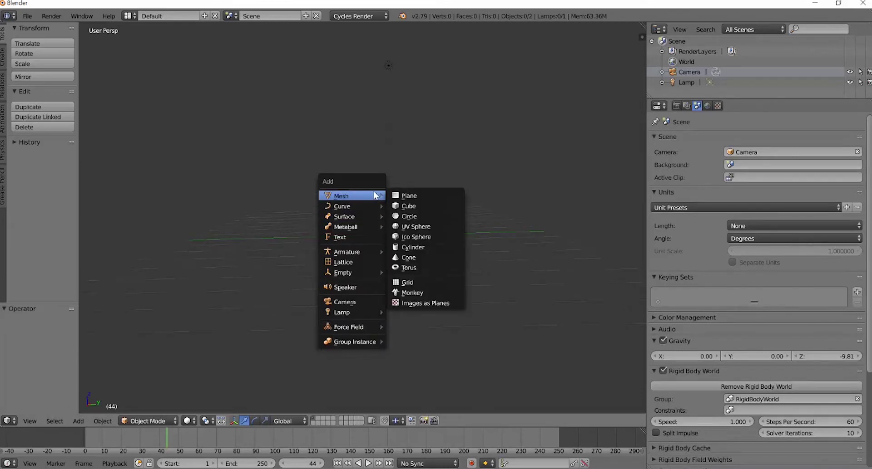
{"action": "left_click", "coordinate": [418, 227]}
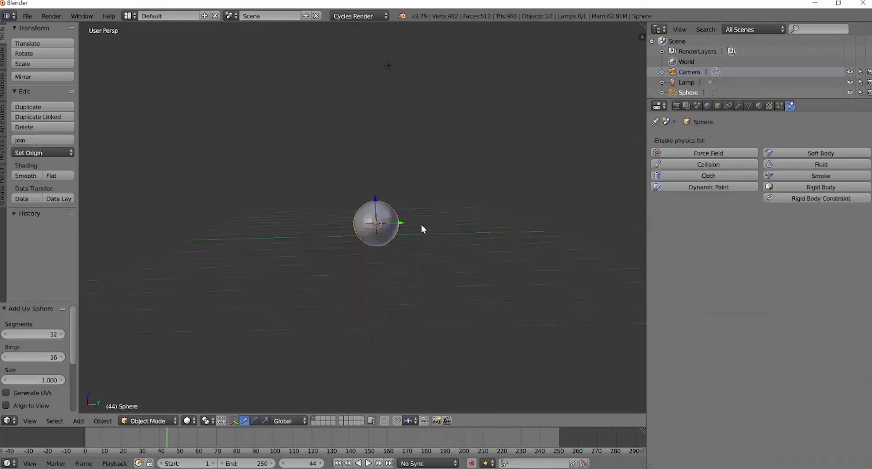
{"action": "key", "text": "g"}
{"action": "left_click", "coordinate": [404, 226]}
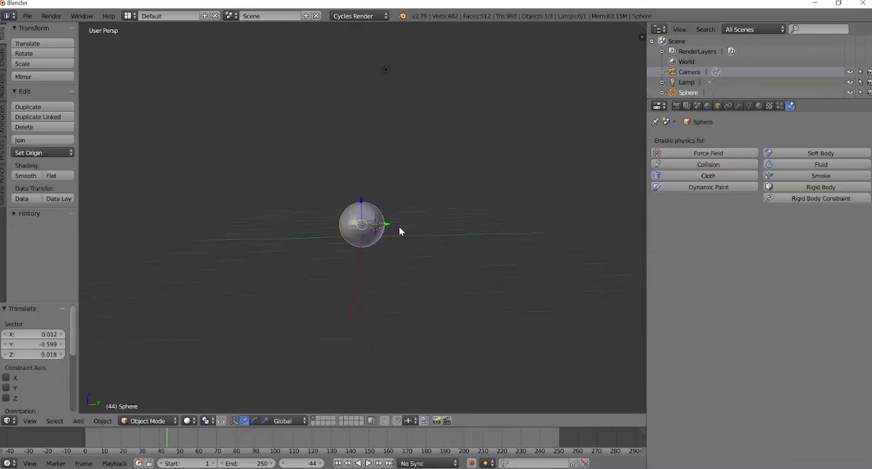
Add a plane above the sphere and scale it up in two passes so it extends well beyond the sphere
{"action": "left_click", "coordinate": [359, 161]}
{"action": "key", "text": "shift+a"}
{"action": "mouse_move", "coordinate": [366, 161]}
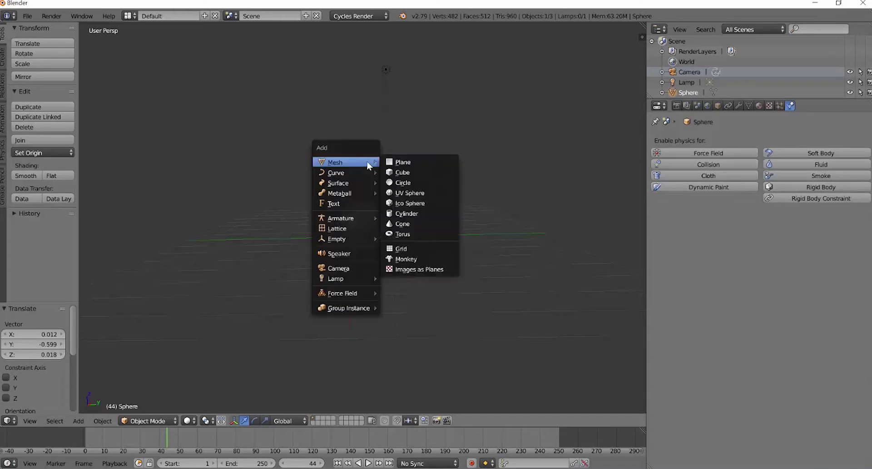
{"action": "left_click", "coordinate": [409, 164]}
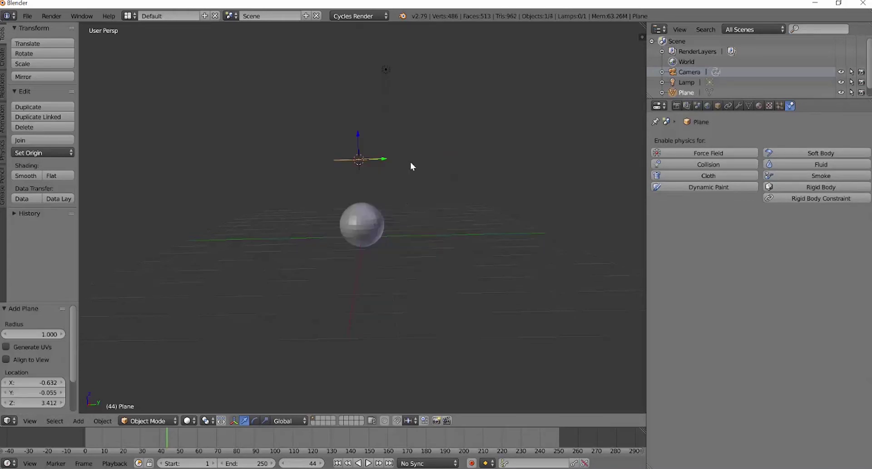
{"action": "key", "text": "s"}
{"action": "left_click", "coordinate": [571, 160]}
{"action": "middle_click_drag", "start_coordinate": [571, 159], "coordinate": [425, 160]}
{"action": "key", "text": "s"}
{"action": "left_click", "coordinate": [471, 170]}
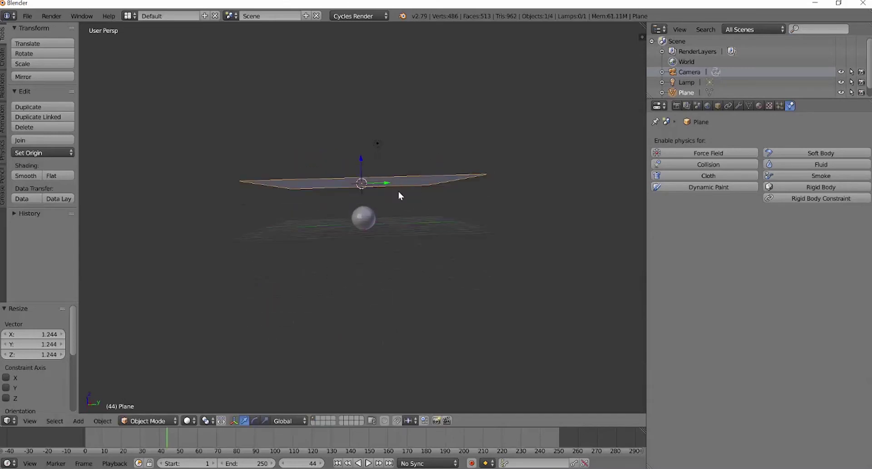
Enter Edit Mode on the plane and add 50 evenly spaced loop cuts across it in one direction
{"action": "middle_click_drag", "start_coordinate": [399, 195], "coordinate": [380, 218]}
{"action": "key", "text": "Tab"}
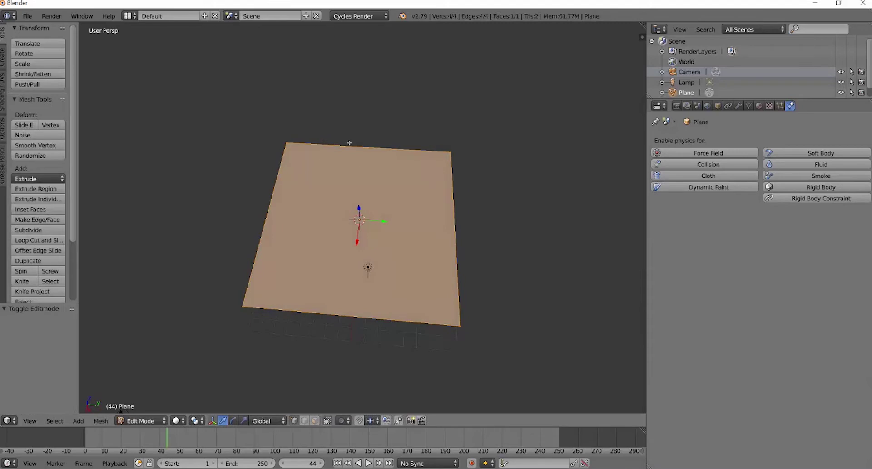
{"action": "key", "text": "ctrl+r"}
{"action": "scroll", "coordinate": [328, 150], "scroll_direction": "up", "scroll_amount": 19}
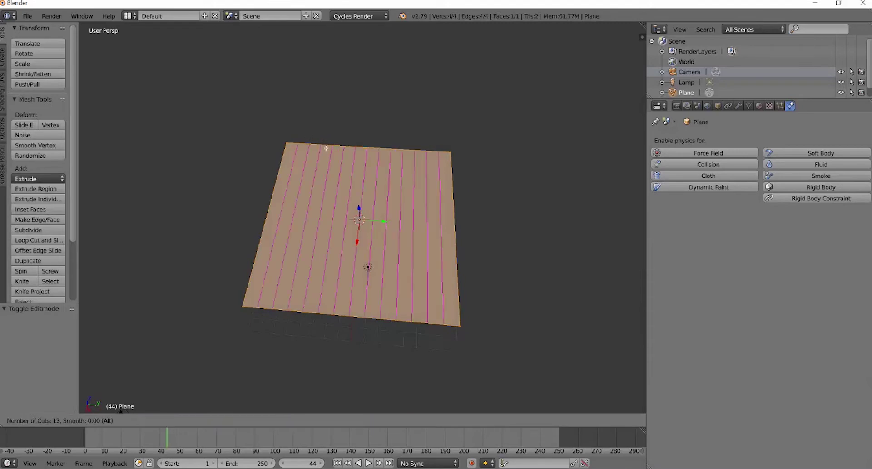
{"action": "scroll", "coordinate": [326, 147], "scroll_direction": "up", "scroll_amount": 7}
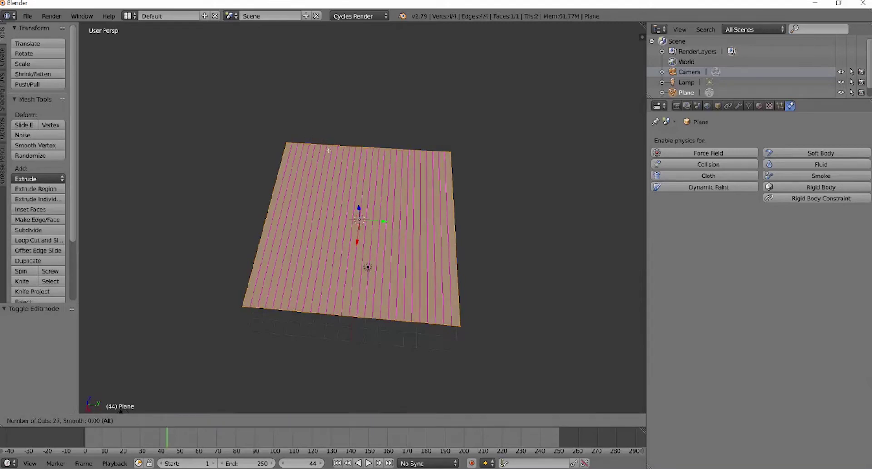
{"action": "scroll", "coordinate": [328, 151], "scroll_direction": "up", "scroll_amount": 4}
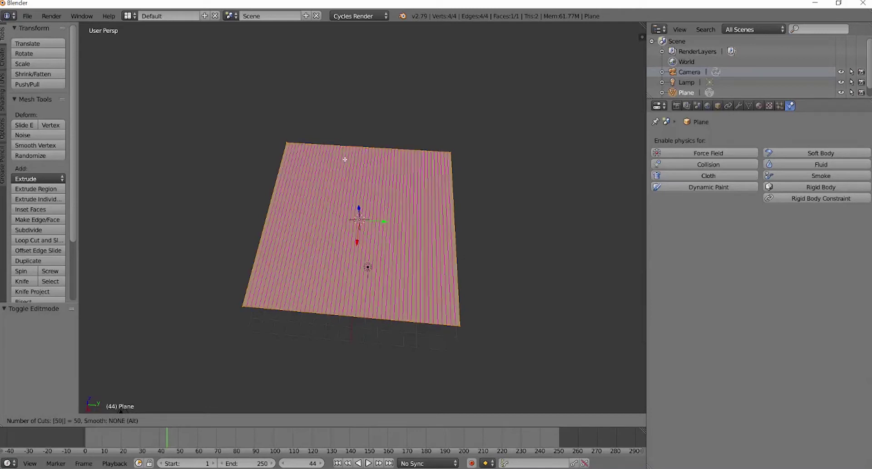
{"action": "left_click", "coordinate": [346, 158]}
{"action": "left_click", "coordinate": [323, 168]}
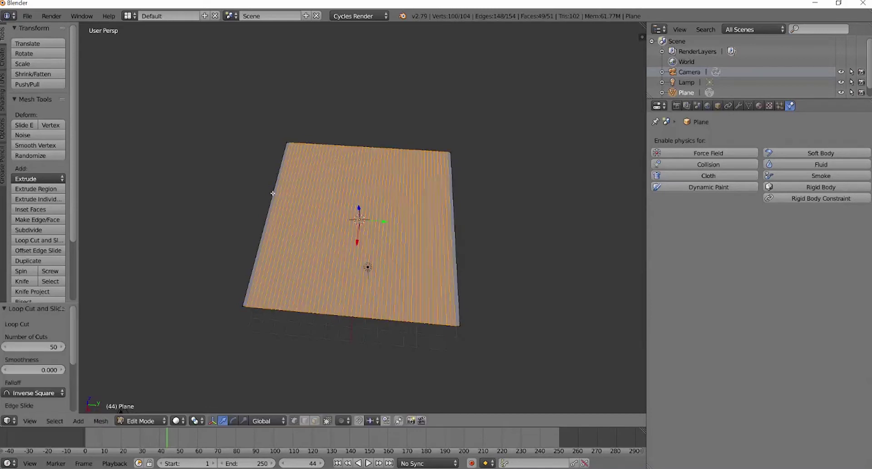
Add 50 centred loop cuts in the plane's perpendicular direction and return to Object Mode
{"action": "key", "text": "ctrl+r"}
{"action": "scroll", "coordinate": [275, 197], "scroll_direction": "up", "scroll_amount": 20}
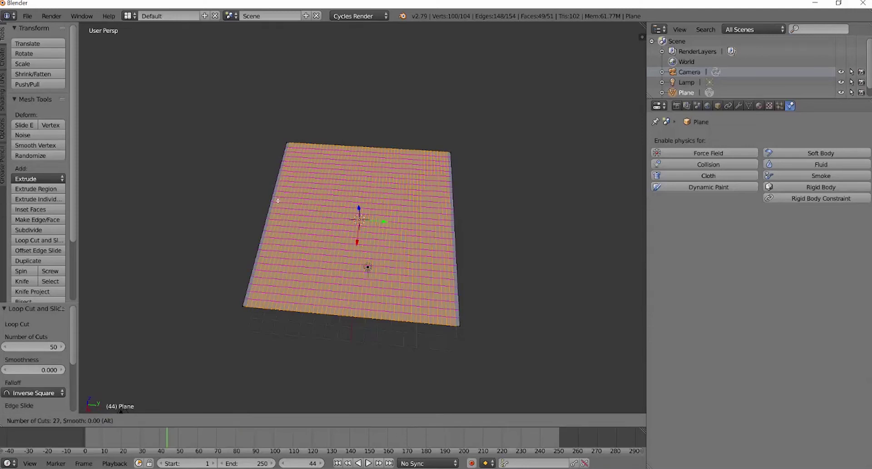
{"action": "scroll", "coordinate": [278, 201], "scroll_direction": "up", "scroll_amount": 2}
{"action": "scroll", "coordinate": [278, 200], "scroll_direction": "up", "scroll_amount": 20}
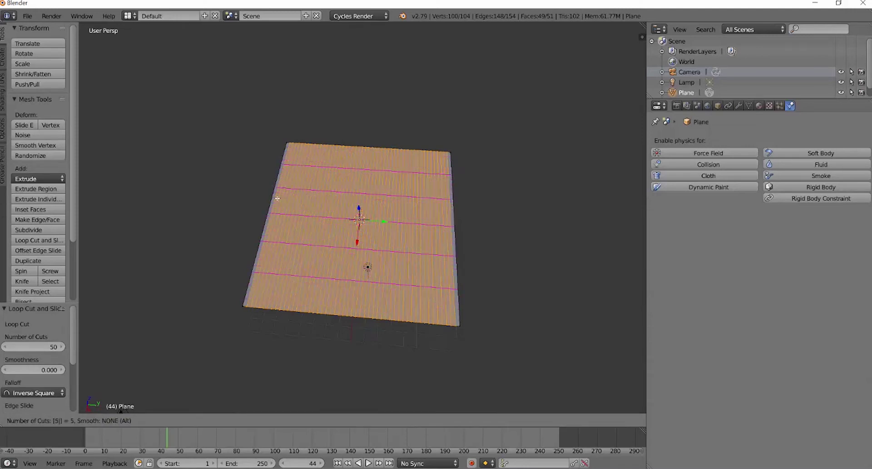
{"action": "left_click", "coordinate": [281, 204]}
{"action": "right_click", "coordinate": [296, 198]}
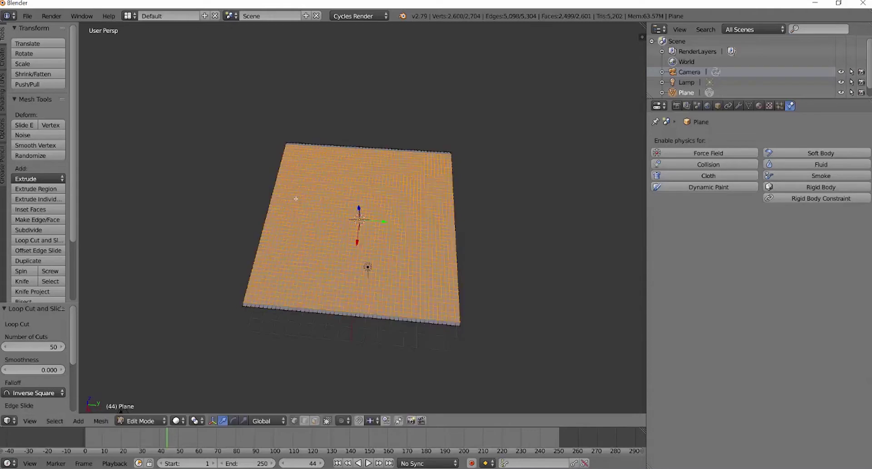
{"action": "key", "text": "Tab"}
Enable Collision physics on the sphere
{"action": "middle_click_drag", "start_coordinate": [481, 257], "coordinate": [399, 206]}
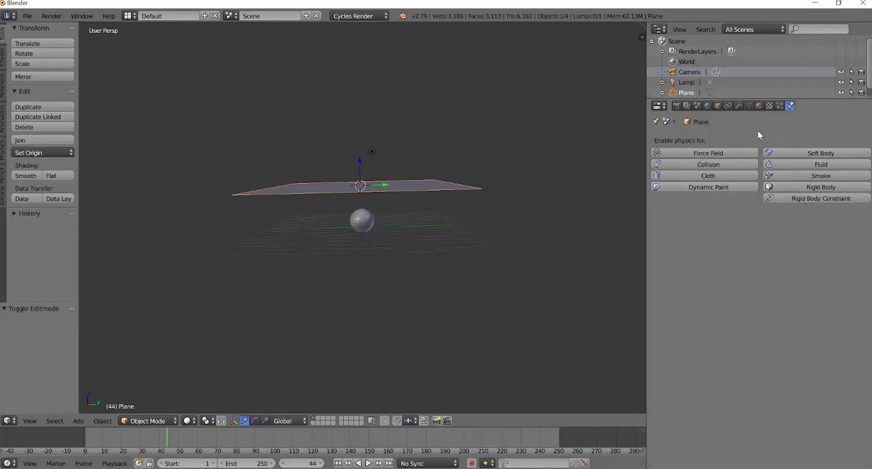
{"action": "right_click", "coordinate": [362, 221]}
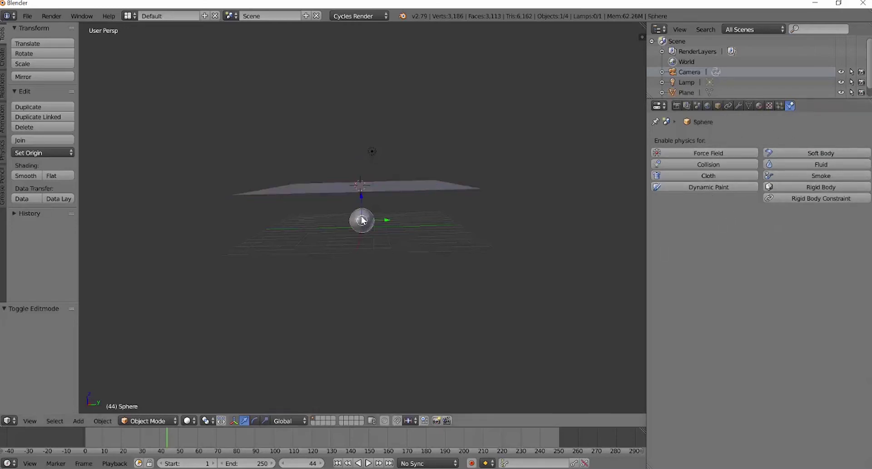
{"action": "left_click", "coordinate": [694, 164]}
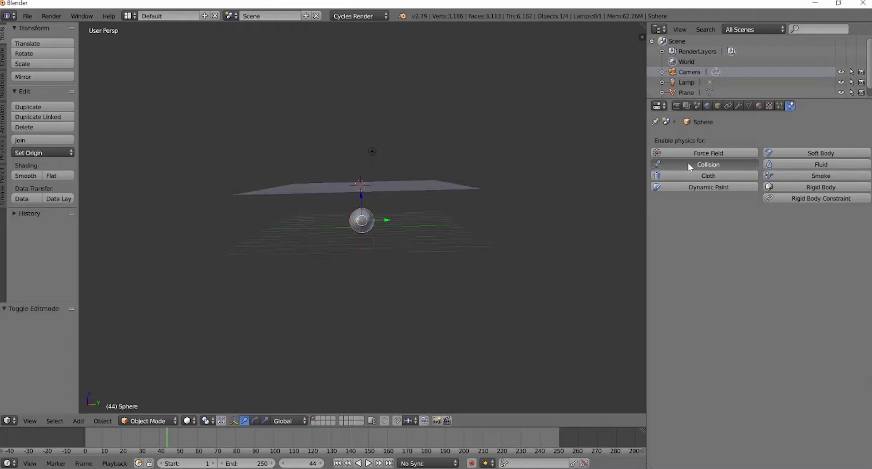
Enable Cloth physics on the subdivided plane above the sphere
{"action": "right_click", "coordinate": [423, 189]}
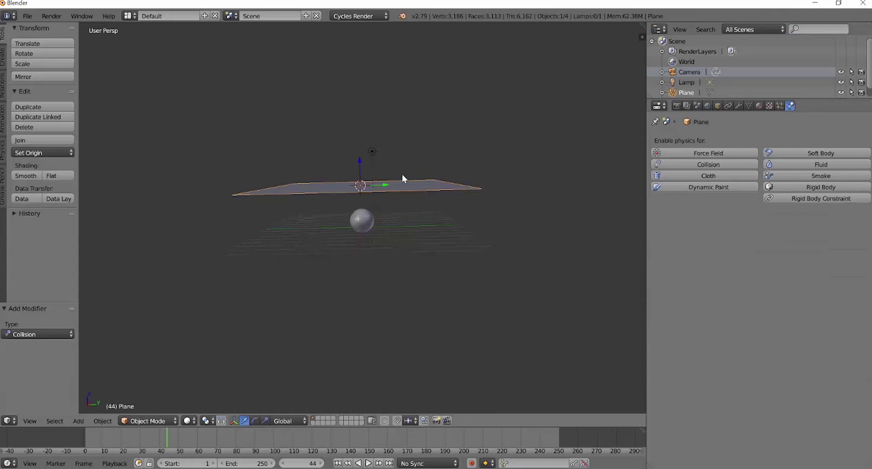
{"action": "middle_click_drag", "start_coordinate": [421, 152], "coordinate": [423, 165]}
{"action": "scroll", "coordinate": [425, 165], "scroll_direction": "up", "scroll_amount": 3}
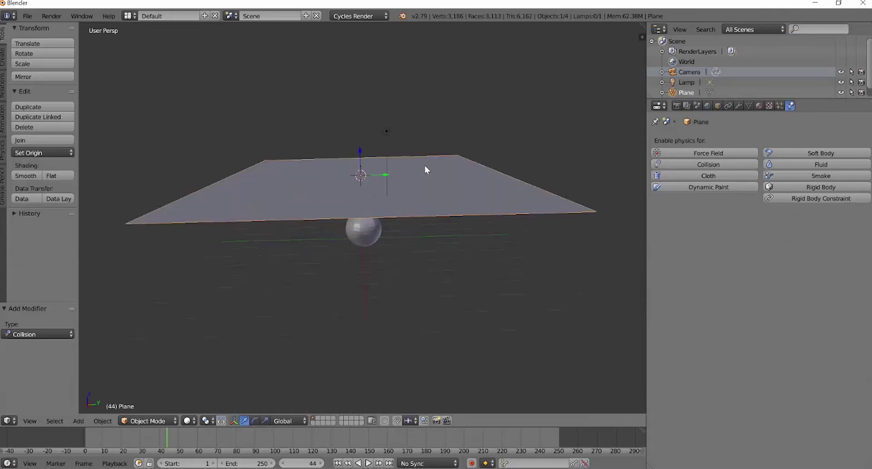
{"action": "scroll", "coordinate": [425, 166], "scroll_direction": "up", "scroll_amount": 2}
{"action": "scroll", "coordinate": [424, 175], "scroll_direction": "down", "scroll_amount": 5}
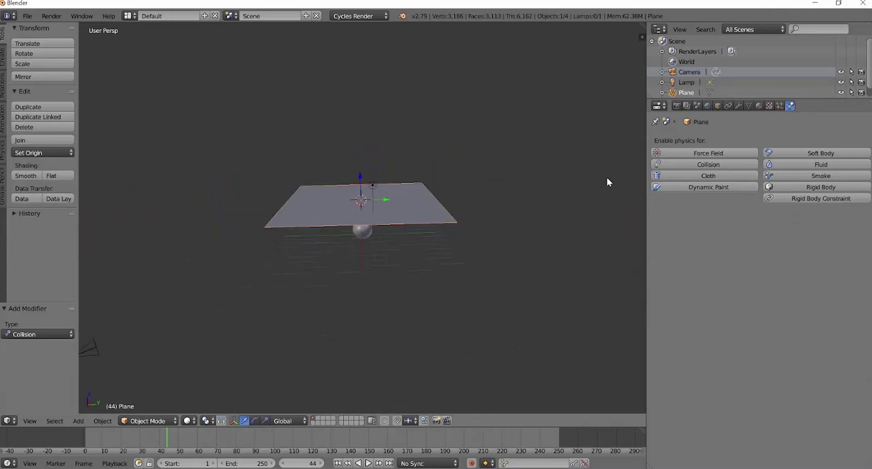
{"action": "left_click", "coordinate": [703, 176]}
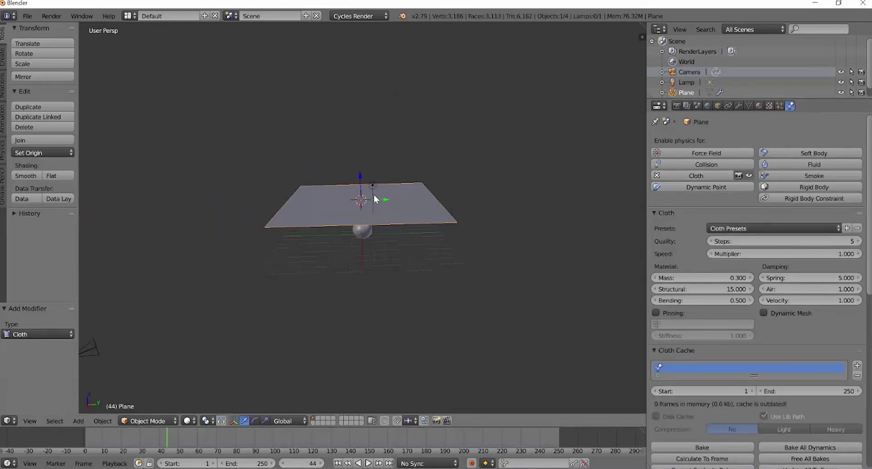
Set the plane's Cloth Collision to Quality 4, Distance 0.074, Repel 1.254 and Repel Distance 1.010, and enable Self Collision
{"action": "scroll", "coordinate": [729, 338], "scroll_direction": "down", "scroll_amount": 5}
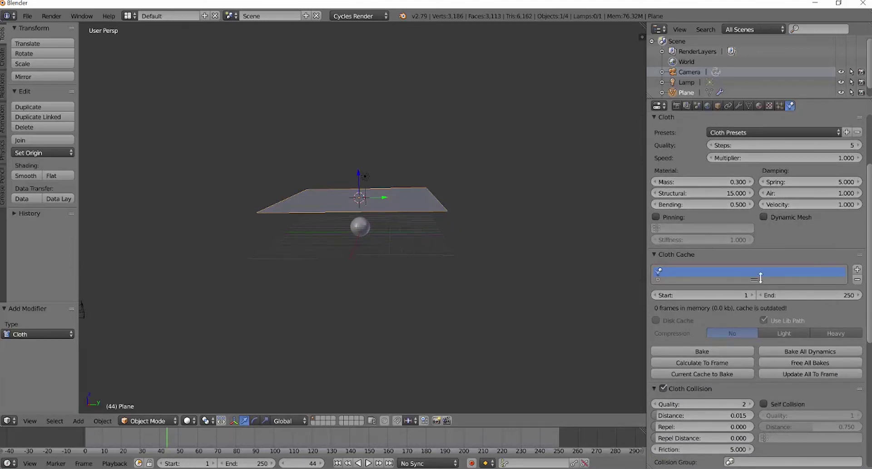
{"action": "scroll", "coordinate": [723, 287], "scroll_direction": "down", "scroll_amount": 4}
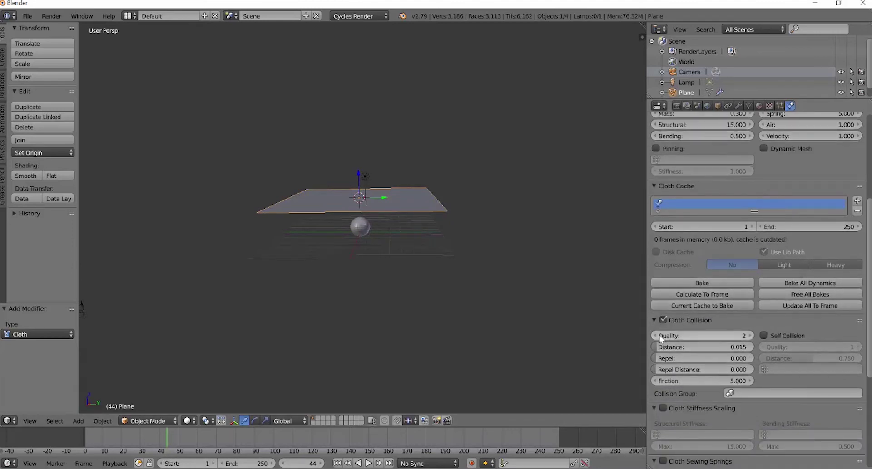
{"action": "left_click_drag", "start_coordinate": [661, 347], "coordinate": [671, 370]}
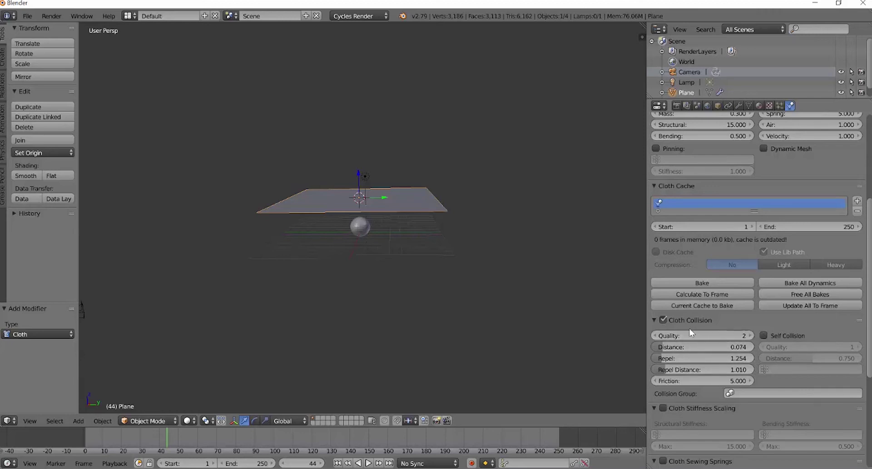
{"action": "left_click_drag", "start_coordinate": [702, 336], "coordinate": [715, 336]}
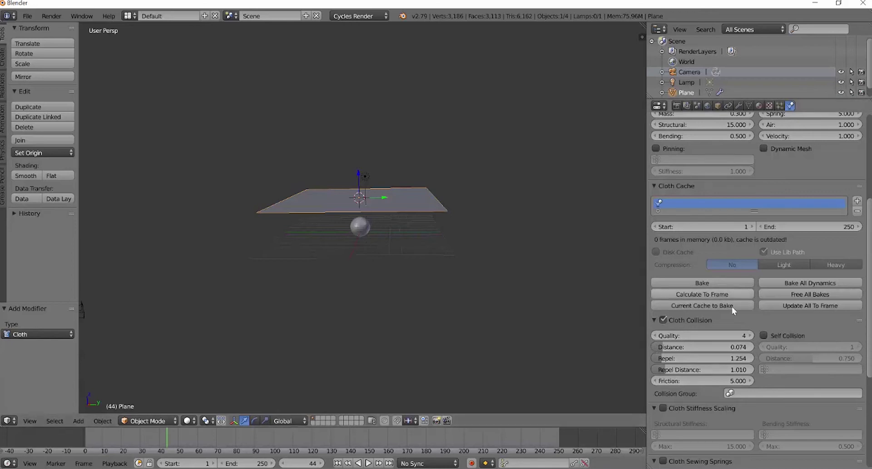
{"action": "left_click", "coordinate": [779, 333]}
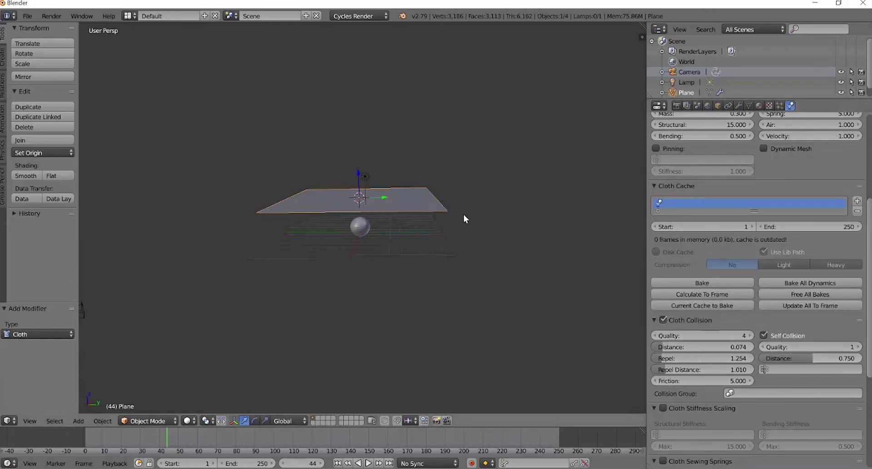
Bake the plane's cloth simulation for frames 1 to 250 and play back the cloth falling over the sphere
{"action": "scroll", "coordinate": [691, 238], "scroll_direction": "up", "scroll_amount": 3}
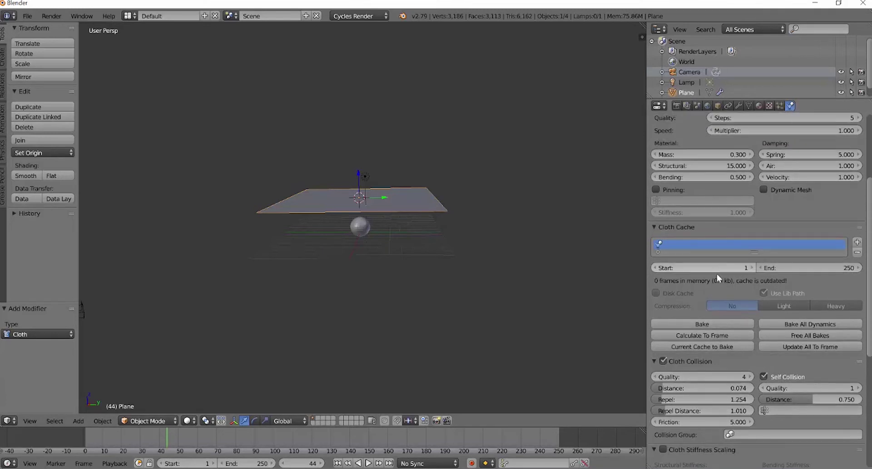
{"action": "left_click", "coordinate": [702, 324]}
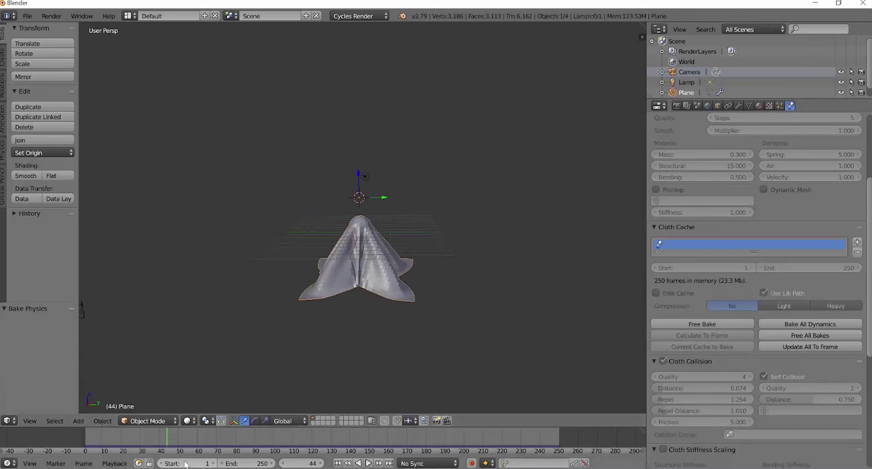
{"action": "key", "text": "alt+a"}
{"action": "left_click", "coordinate": [111, 442]}
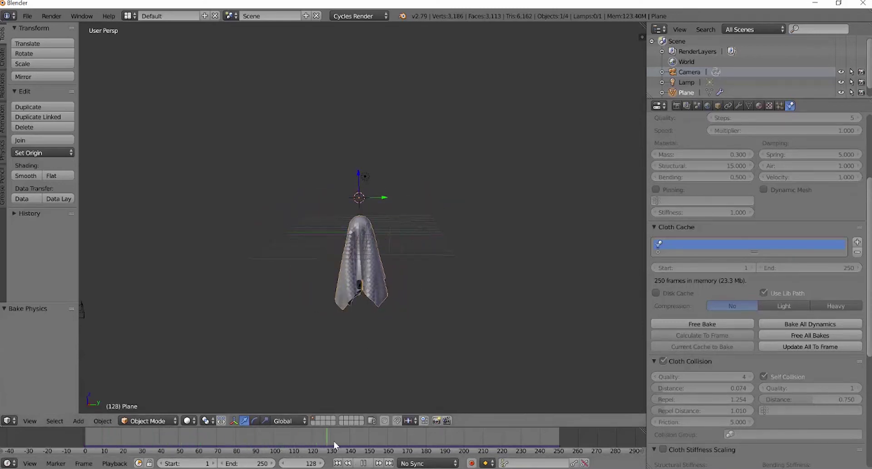
{"action": "key", "text": "alt+a"}
{"action": "left_click", "coordinate": [369, 464]}
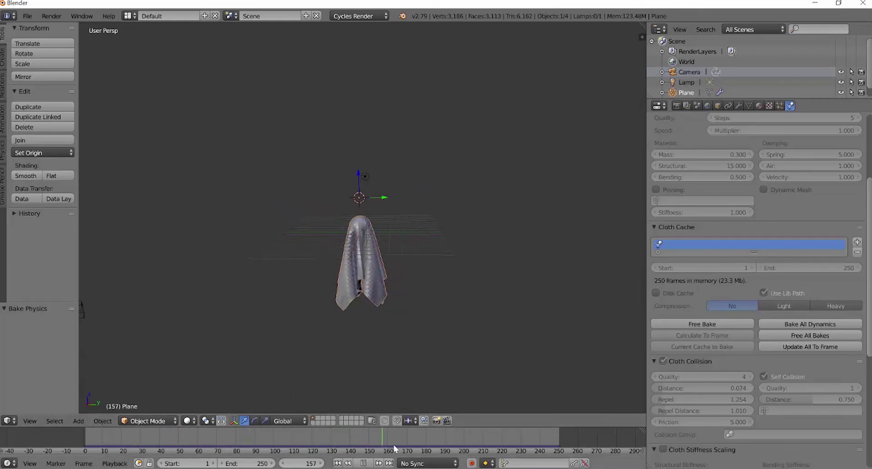
{"action": "left_click_drag", "start_coordinate": [578, 435], "coordinate": [456, 433]}
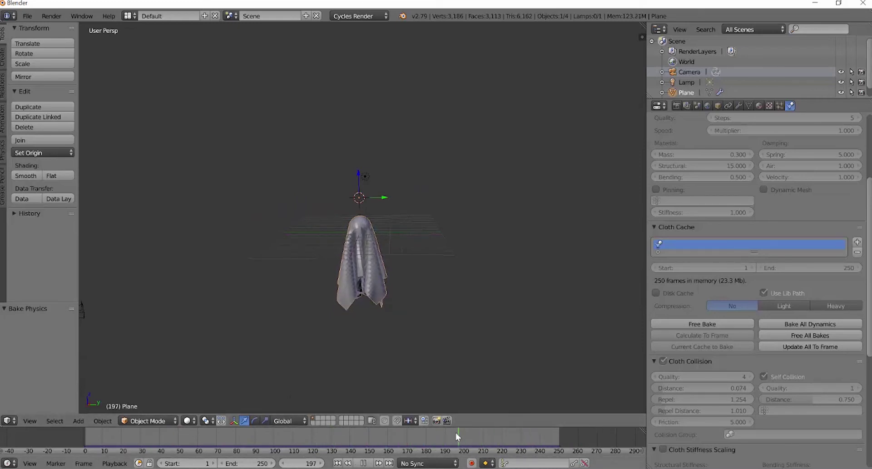
Stop playback at frame 210 and apply smooth shading to the draped cloth
{"action": "key", "text": "alt+a"}
{"action": "left_click", "coordinate": [25, 177]}
{"action": "scroll", "coordinate": [388, 280], "scroll_direction": "up", "scroll_amount": 5}
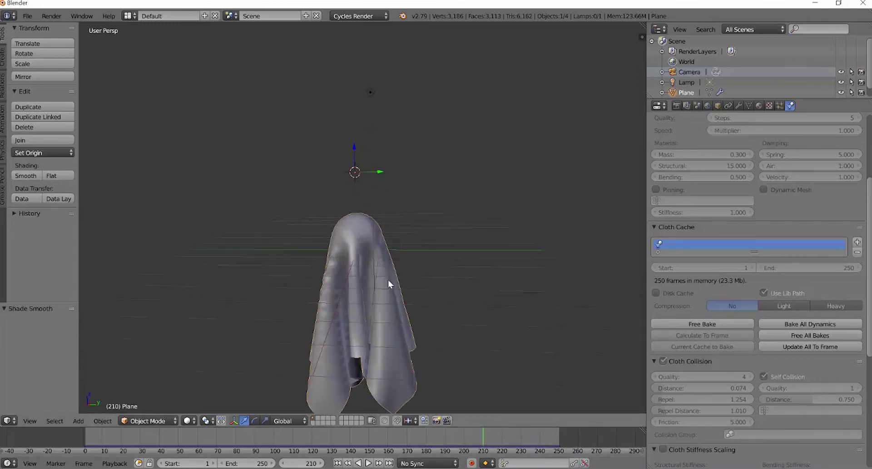
Play back the baked cloth drape while viewing it from different sides, and return the timeline to frame 0
{"action": "middle_click_drag", "start_coordinate": [440, 273], "coordinate": [380, 276]}
{"action": "left_click_drag", "start_coordinate": [454, 434], "coordinate": [217, 428]}
{"action": "key", "text": "alt+a"}
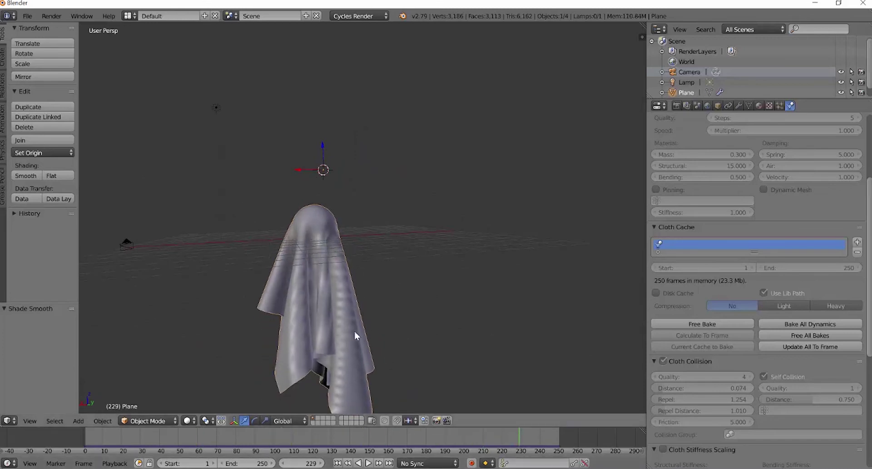
{"action": "middle_click_drag", "start_coordinate": [354, 331], "coordinate": [428, 337]}
{"action": "key", "text": "alt+a"}
{"action": "scroll", "coordinate": [427, 299], "scroll_direction": "down", "scroll_amount": 3}
{"action": "middle_click_drag", "start_coordinate": [427, 262], "coordinate": [421, 269]}
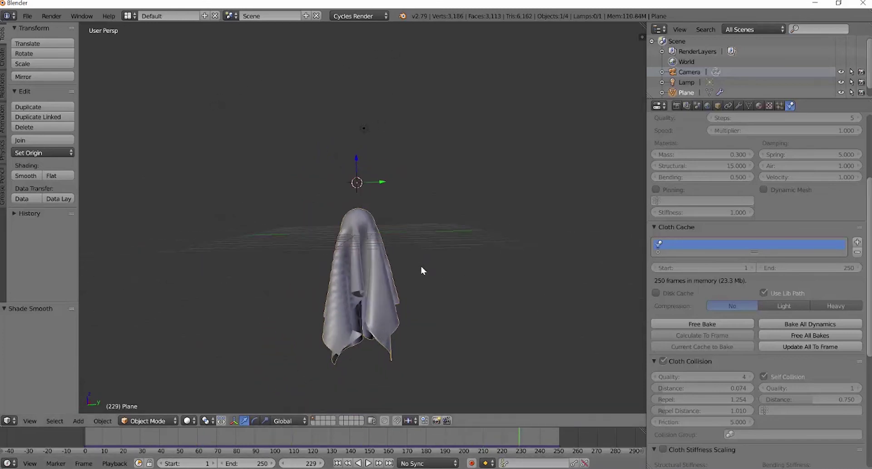
{"action": "left_click_drag", "start_coordinate": [514, 436], "coordinate": [78, 454]}
{"action": "key", "text": "alt+a"}
{"action": "key", "text": "alt+a"}
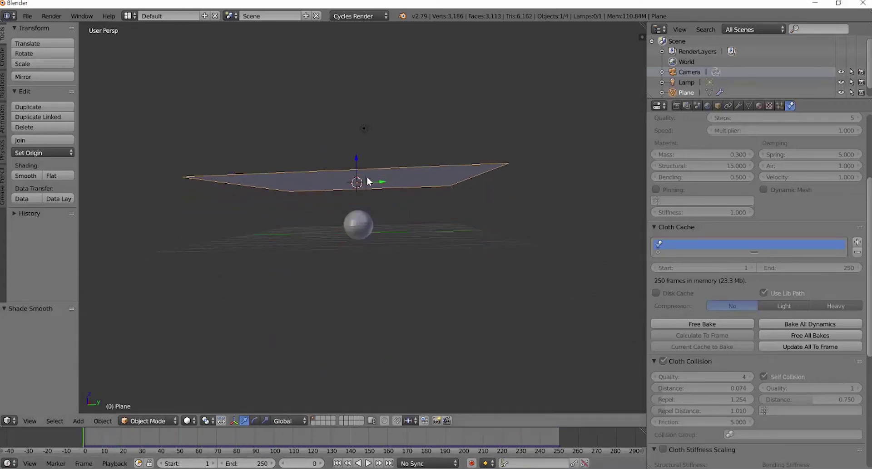
Free the plane's baked cloth simulation so its physics settings are editable
{"action": "left_click", "coordinate": [723, 324]}
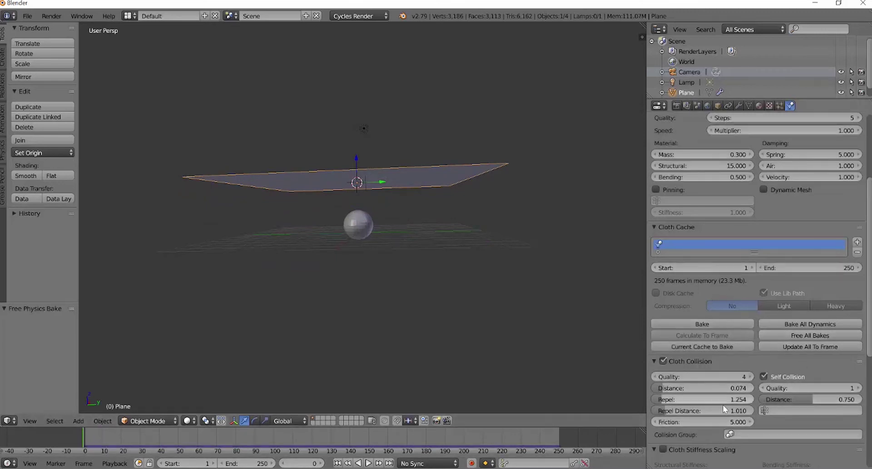
{"action": "scroll", "coordinate": [710, 372], "scroll_direction": "up", "scroll_amount": 6}
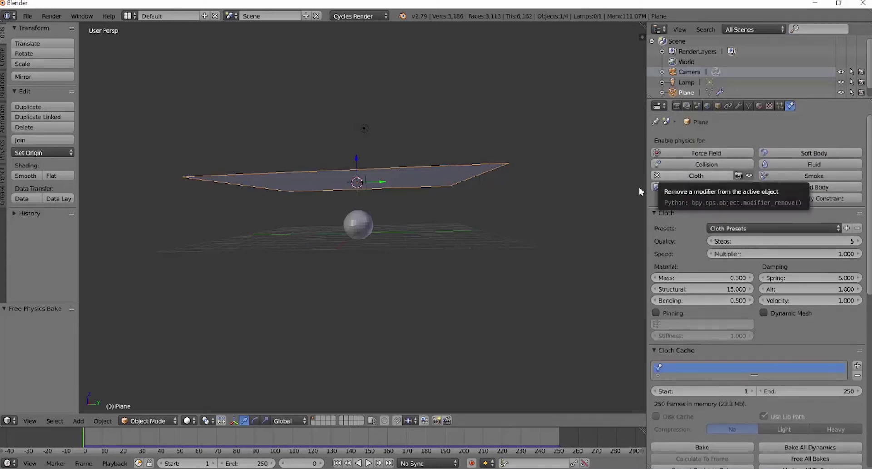
{"action": "scroll", "coordinate": [690, 272], "scroll_direction": "down", "scroll_amount": 6}
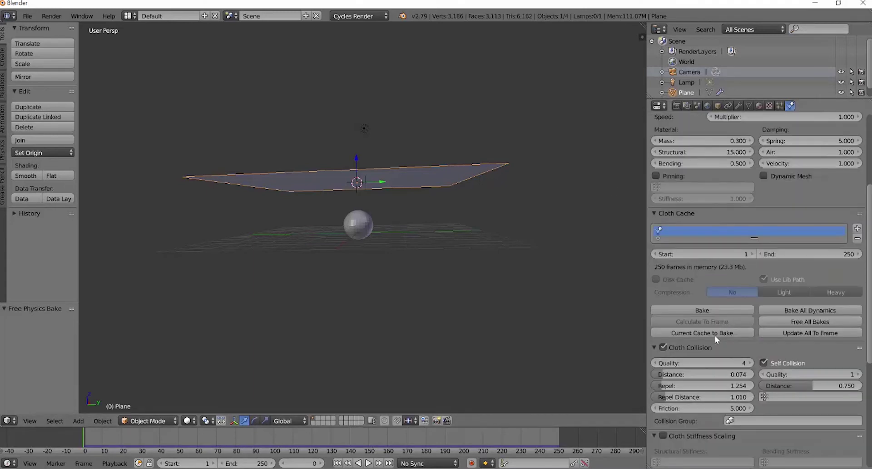
Lower the plane along Z by about 1.12, and move it further down along Z to just above the sphere
{"action": "middle_click_drag", "start_coordinate": [388, 193], "coordinate": [371, 189]}
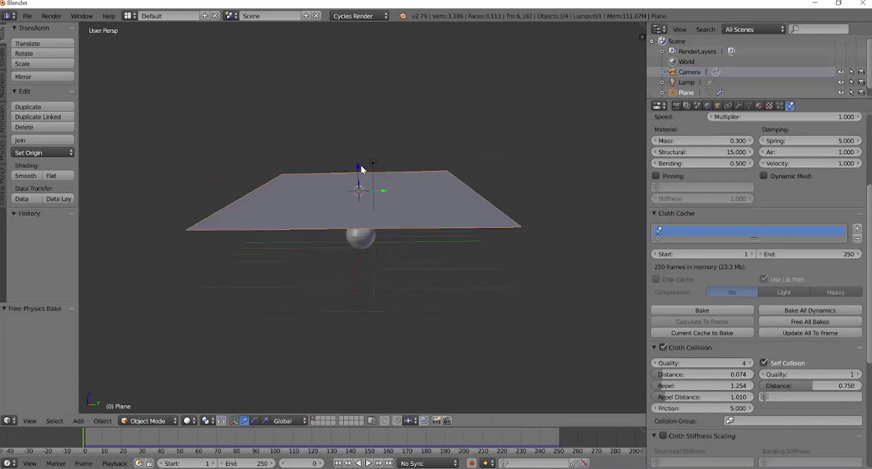
{"action": "left_click_drag", "start_coordinate": [361, 165], "coordinate": [359, 182]}
{"action": "middle_click_drag", "start_coordinate": [379, 221], "coordinate": [358, 186]}
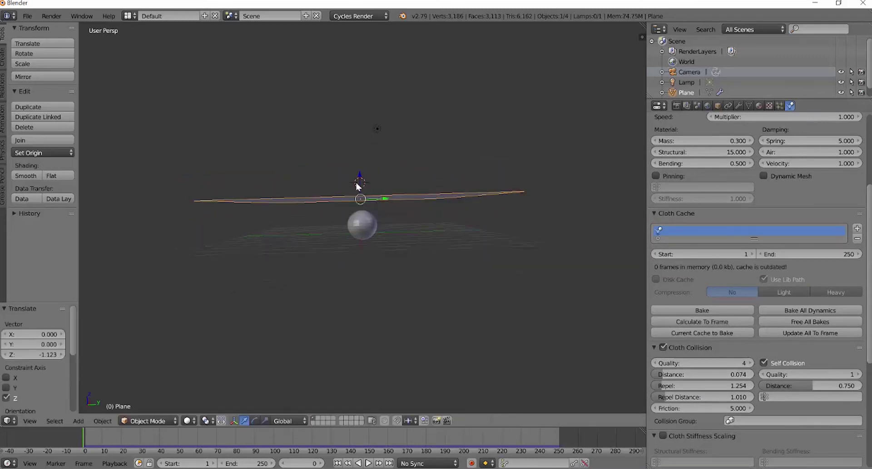
{"action": "key", "text": "g"}
{"action": "key", "text": "z"}
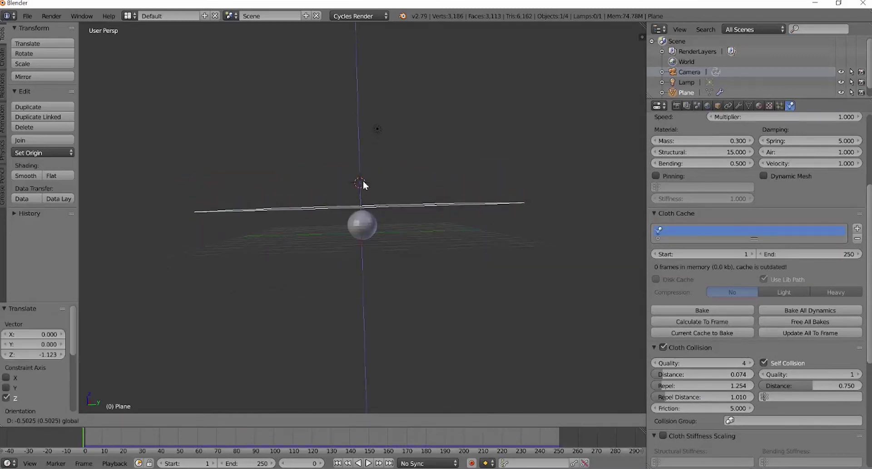
{"action": "left_click", "coordinate": [364, 180]}
Enter Edit Mode on the plane and select one vertex on each side of its centre as pin points
{"action": "middle_click_drag", "start_coordinate": [448, 204], "coordinate": [321, 236]}
{"action": "key", "text": "Tab"}
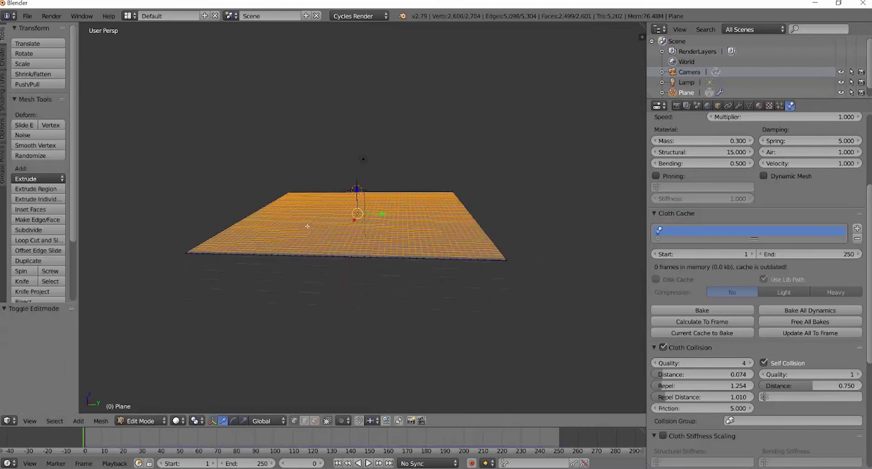
{"action": "scroll", "coordinate": [303, 220], "scroll_direction": "up", "scroll_amount": 6}
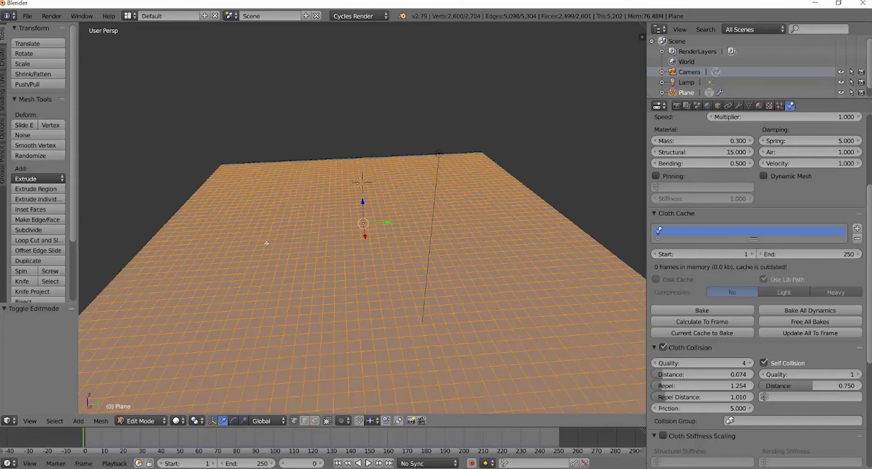
{"action": "right_click", "coordinate": [256, 245]}
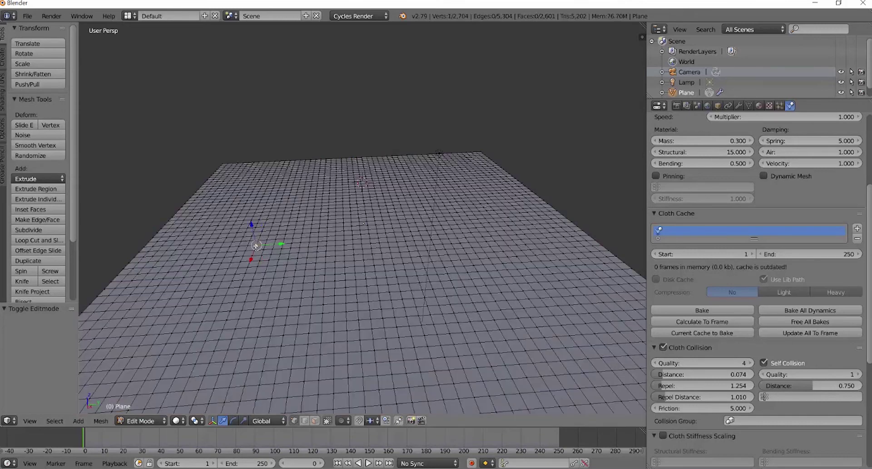
{"action": "right_click", "coordinate": [482, 231], "text": "shift"}
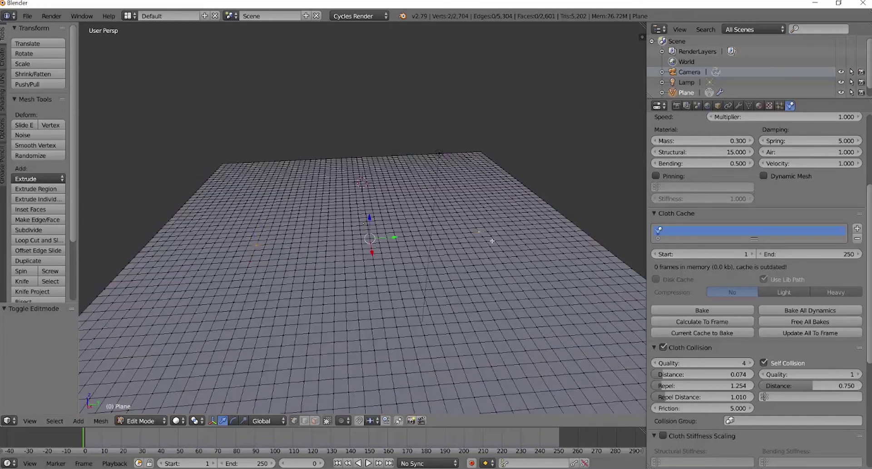
Add a vertex group named ghostarm to the plane for the two selected vertices
{"action": "left_click", "coordinate": [748, 106]}
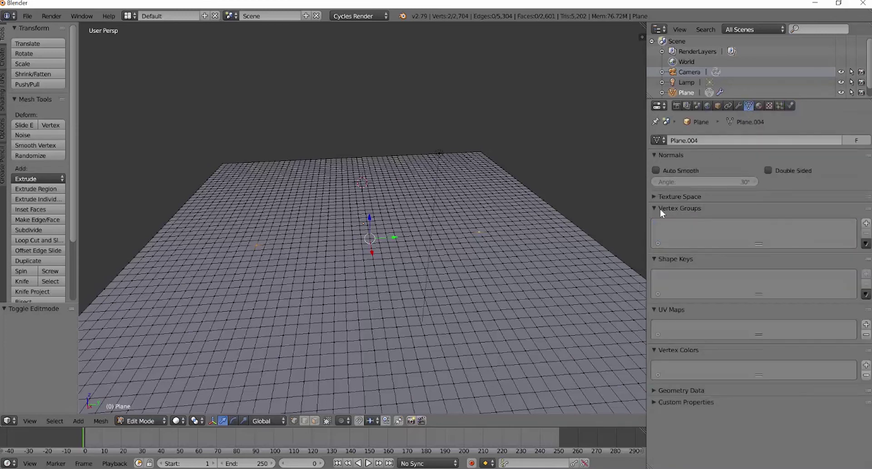
{"action": "left_click", "coordinate": [866, 224]}
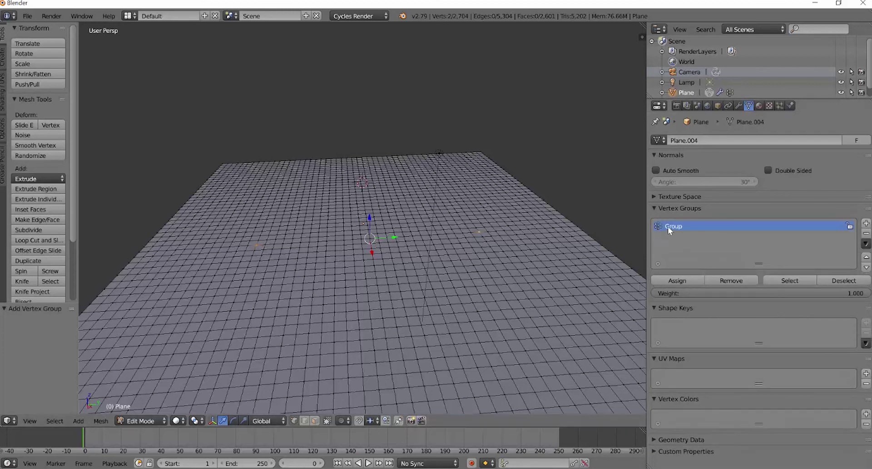
{"action": "type", "text": "ghostarm"}
{"action": "middle_click_drag", "start_coordinate": [399, 295], "coordinate": [420, 286]}
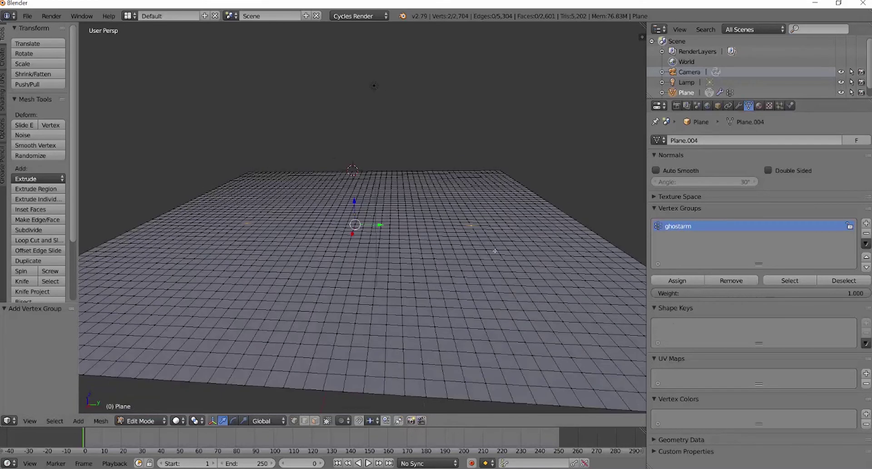
Return to Object Mode and enable Pinning in the plane's cloth physics, using the ghostarm group with stiffness 0.400
{"action": "left_click", "coordinate": [758, 105]}
{"action": "left_click", "coordinate": [791, 106]}
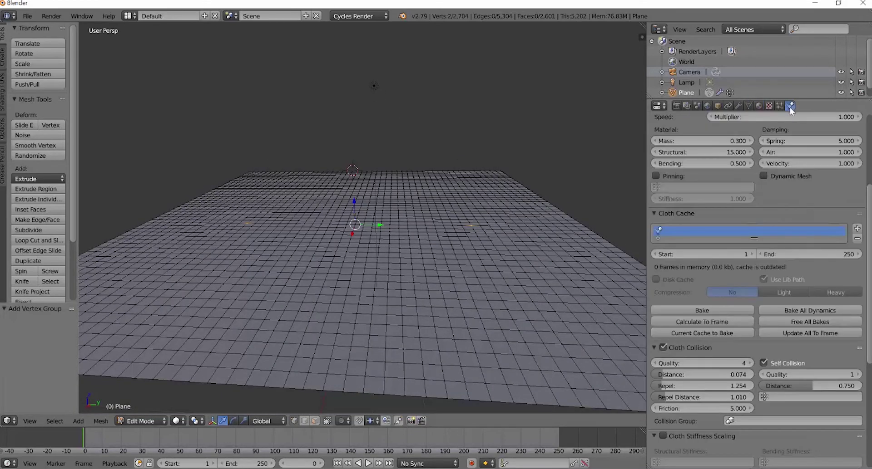
{"action": "key", "text": "Tab"}
{"action": "middle_click_drag", "start_coordinate": [530, 221], "coordinate": [559, 213]}
{"action": "scroll", "coordinate": [680, 191], "scroll_direction": "up", "scroll_amount": 2}
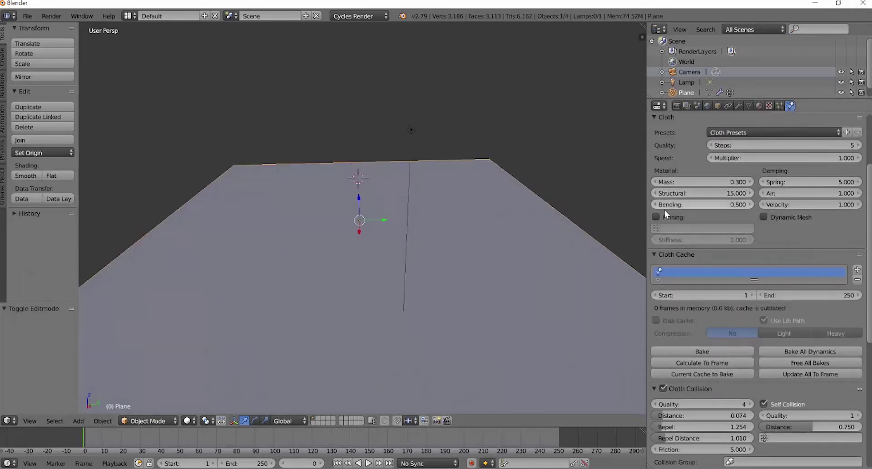
{"action": "left_click", "coordinate": [656, 217]}
{"action": "left_click", "coordinate": [696, 244]}
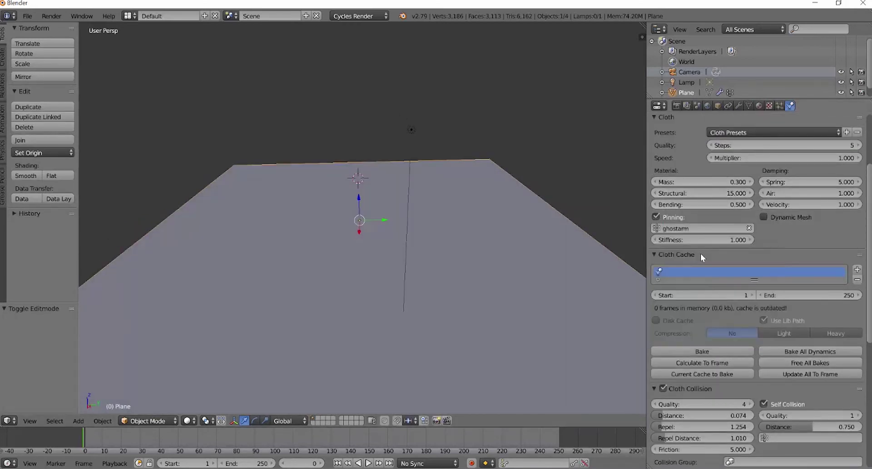
{"action": "left_click_drag", "start_coordinate": [727, 238], "coordinate": [699, 239]}
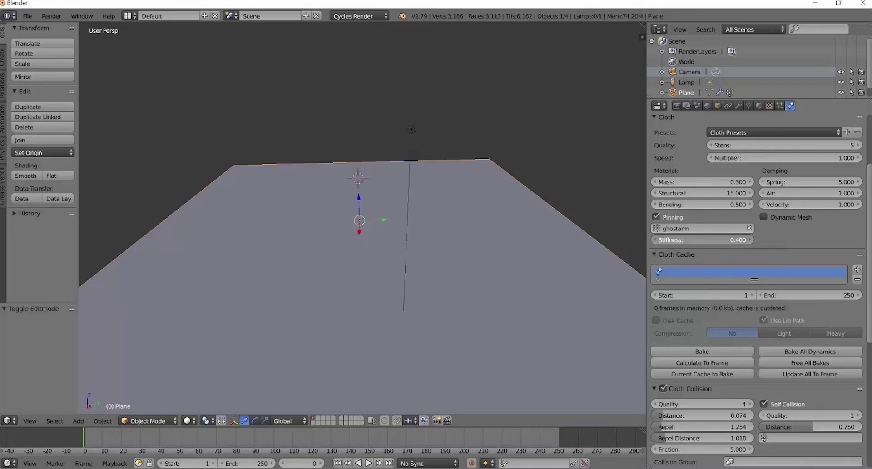
{"action": "left_click_drag", "start_coordinate": [700, 238], "coordinate": [734, 252]}
Bake the pinned cloth simulation for frames 1 to 250 and play it back, stopping at frame 94
{"action": "scroll", "coordinate": [740, 315], "scroll_direction": "down", "scroll_amount": 3}
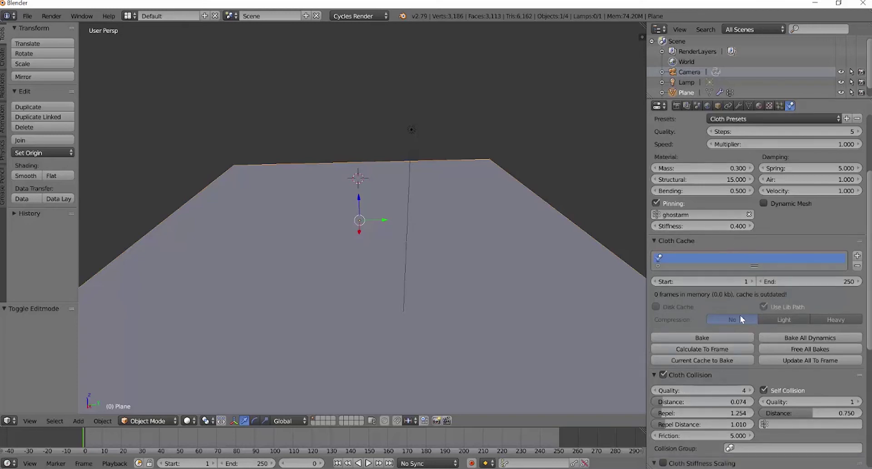
{"action": "left_click", "coordinate": [699, 297]}
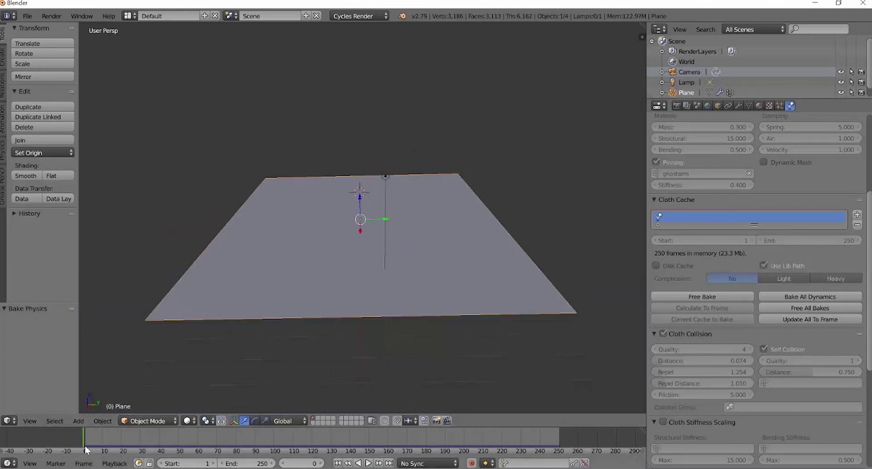
{"action": "key", "text": "alt+a"}
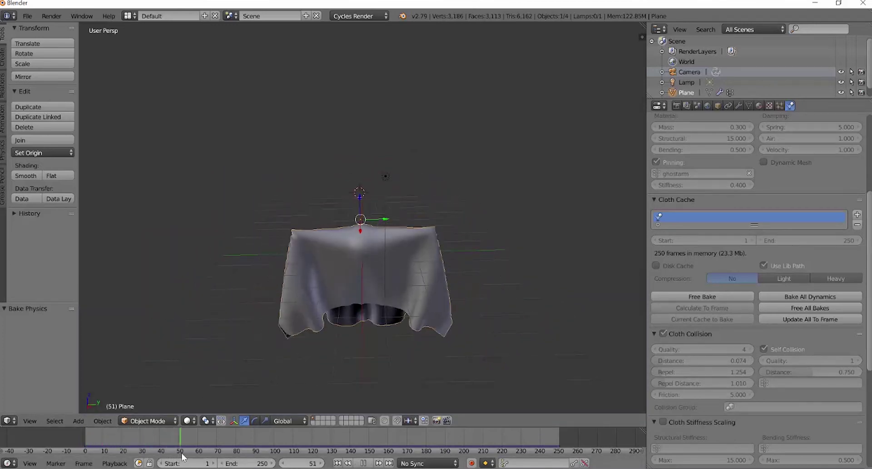
{"action": "key", "text": "alt+a"}
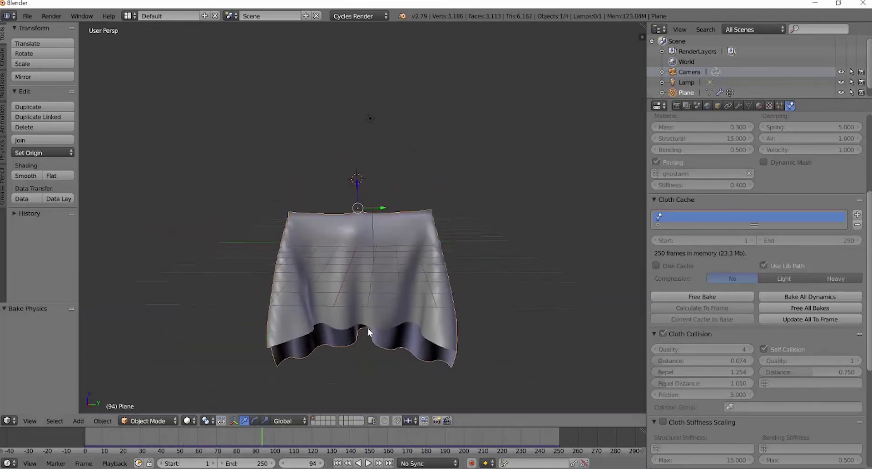
Select the sphere under the draped cloth and try to move it
{"action": "right_click", "coordinate": [355, 231]}
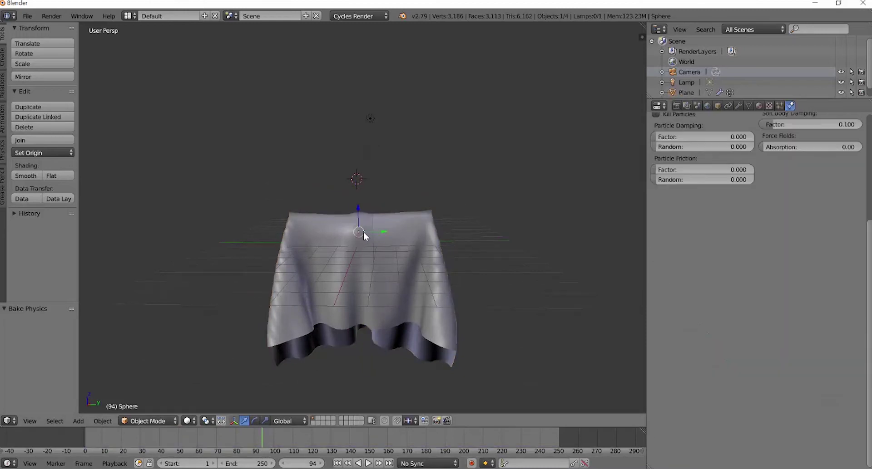
{"action": "middle_click_drag", "start_coordinate": [369, 225], "coordinate": [365, 267]}
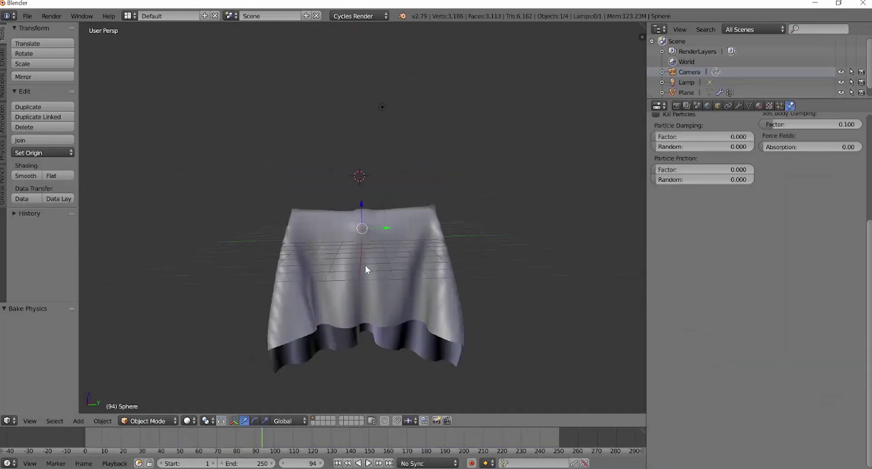
{"action": "key", "text": "g"}
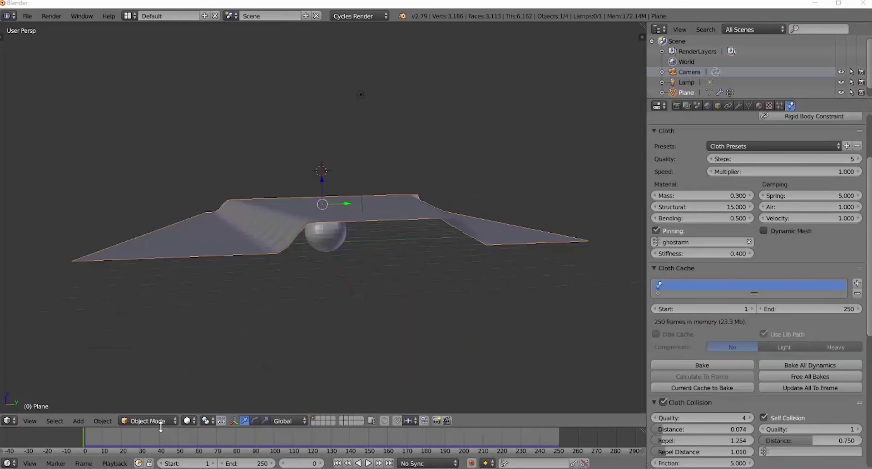
Switch the plane to Sculpt Mode and smooth its fold on one side using the Smooth brush at a 167 px radius
{"action": "left_click", "coordinate": [149, 420]}
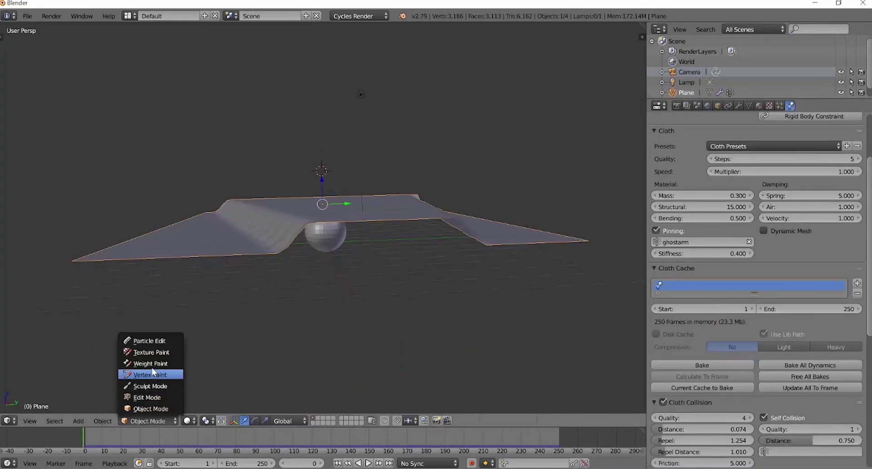
{"action": "left_click", "coordinate": [159, 386]}
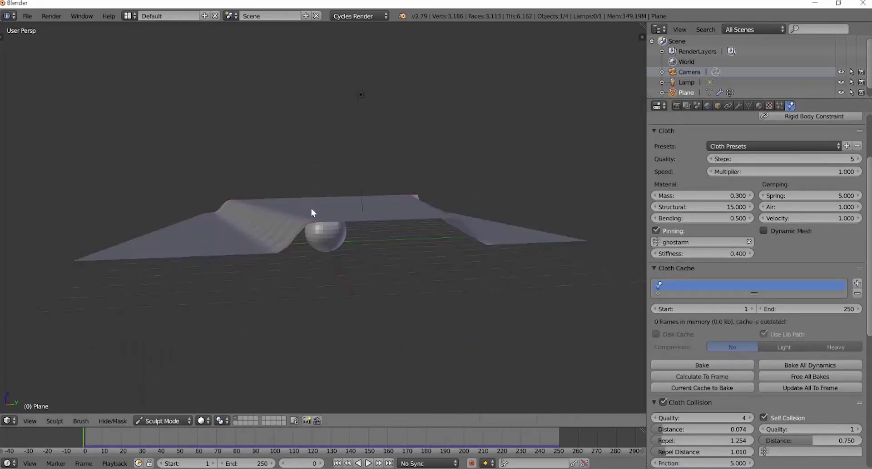
{"action": "key", "text": "t"}
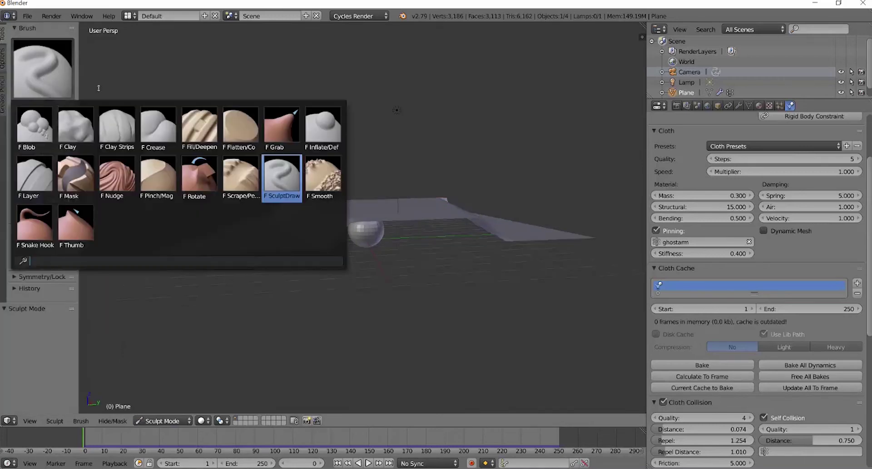
{"action": "left_click", "coordinate": [43, 68]}
{"action": "left_click", "coordinate": [320, 177]}
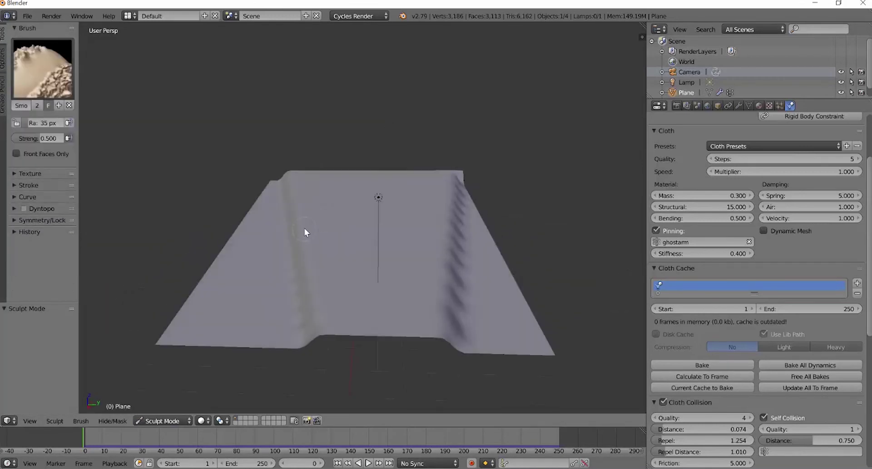
{"action": "key", "text": "f"}
{"action": "left_click", "coordinate": [325, 213]}
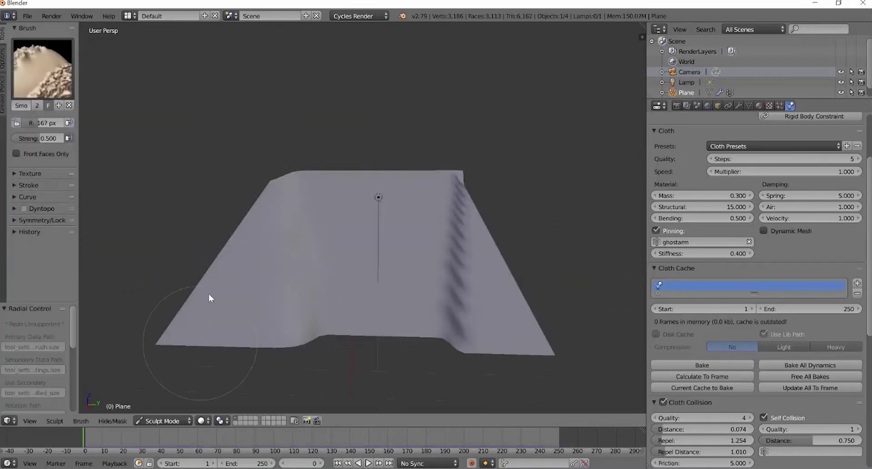
Sculpt the plane's sides with the Inflate brush set to Deflate at strength 0.709, and switch to Edit Mode
{"action": "key", "text": "i"}
{"action": "mouse_move", "coordinate": [208, 293]}
{"action": "middle_mouse_down"}
{"action": "mouse_move", "coordinate": [280, 257]}
{"action": "mouse_move", "coordinate": [233, 227]}
{"action": "mouse_move", "coordinate": [250, 211]}
{"action": "mouse_move", "coordinate": [241, 190]}
{"action": "mouse_move", "coordinate": [171, 311]}
{"action": "mouse_move", "coordinate": [479, 300]}
{"action": "mouse_move", "coordinate": [489, 250]}
{"action": "mouse_move", "coordinate": [432, 295]}
{"action": "mouse_move", "coordinate": [350, 313]}
{"action": "mouse_move", "coordinate": [337, 287]}
{"action": "mouse_move", "coordinate": [413, 265]}
{"action": "mouse_move", "coordinate": [444, 298]}
{"action": "mouse_move", "coordinate": [246, 222]}
{"action": "mouse_move", "coordinate": [216, 250]}
{"action": "mouse_move", "coordinate": [443, 275]}
{"action": "mouse_move", "coordinate": [439, 241]}
{"action": "mouse_move", "coordinate": [417, 223]}
{"action": "mouse_move", "coordinate": [465, 233]}
{"action": "mouse_move", "coordinate": [550, 206]}
{"action": "mouse_move", "coordinate": [474, 208]}
{"action": "mouse_move", "coordinate": [414, 276]}
{"action": "mouse_move", "coordinate": [278, 243]}
{"action": "mouse_move", "coordinate": [442, 304]}
{"action": "mouse_move", "coordinate": [436, 313]}
{"action": "middle_mouse_up"}
{"action": "left_click", "coordinate": [162, 421]}
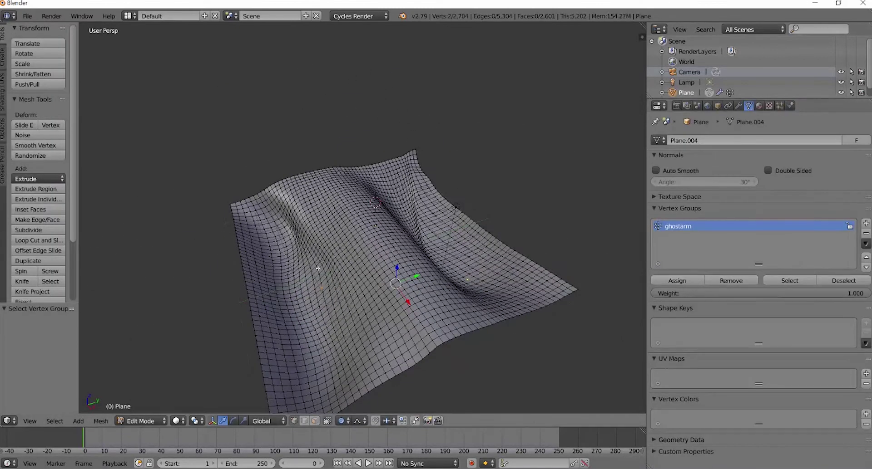
{"action": "mouse_move", "coordinate": [317, 269]}
{"action": "middle_mouse_down"}
{"action": "mouse_move", "coordinate": [360, 181]}
{"action": "mouse_move", "coordinate": [215, 264]}
{"action": "middle_mouse_up"}
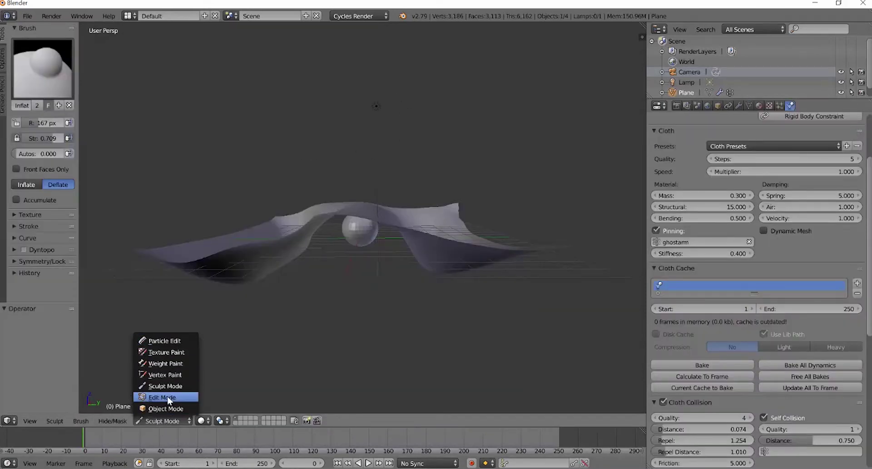
{"action": "left_click", "coordinate": [163, 398]}
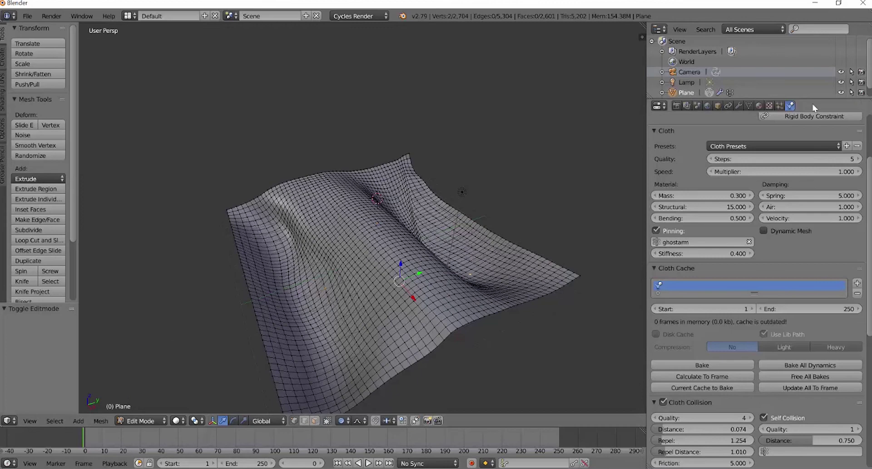
Examine the plane's ghostarm vertex group settings and the sculpted cloth around the sphere from several angles
{"action": "left_click", "coordinate": [748, 106]}
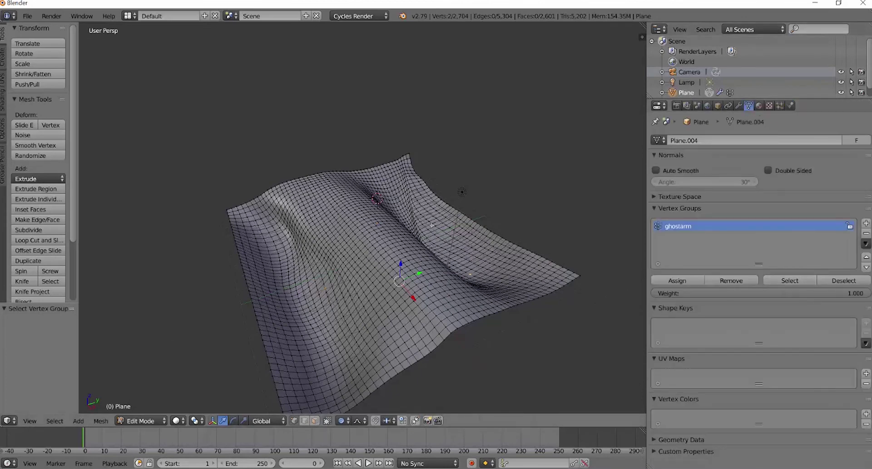
{"action": "middle_click_drag", "start_coordinate": [432, 226], "coordinate": [447, 229]}
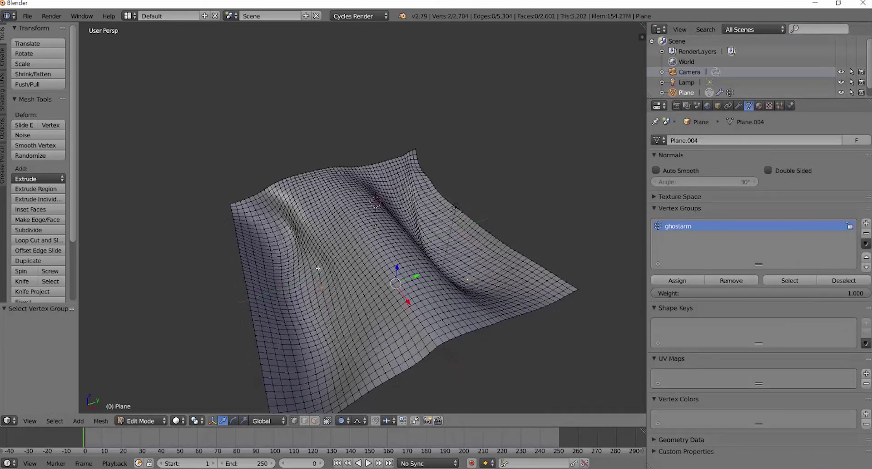
{"action": "mouse_move", "coordinate": [350, 286]}
{"action": "middle_mouse_down"}
{"action": "mouse_move", "coordinate": [335, 244]}
{"action": "mouse_move", "coordinate": [407, 310]}
{"action": "middle_mouse_up"}
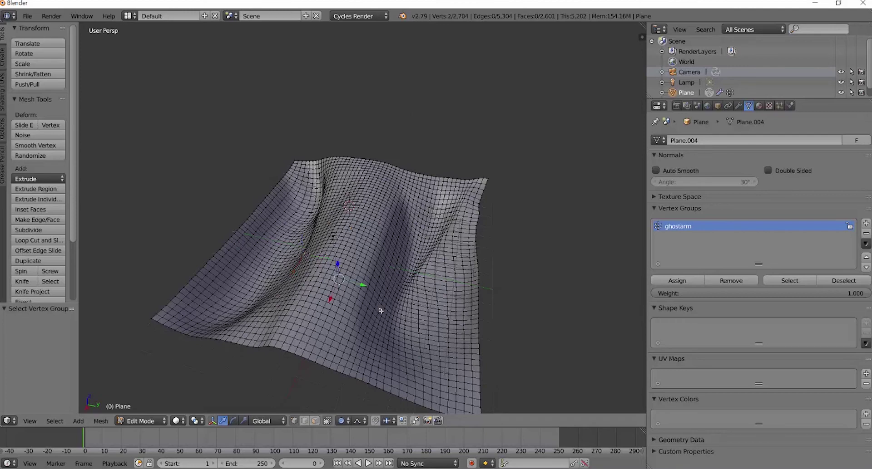
{"action": "mouse_move", "coordinate": [381, 311]}
{"action": "middle_mouse_down"}
{"action": "mouse_move", "coordinate": [411, 270]}
{"action": "mouse_move", "coordinate": [427, 265]}
{"action": "middle_mouse_up"}
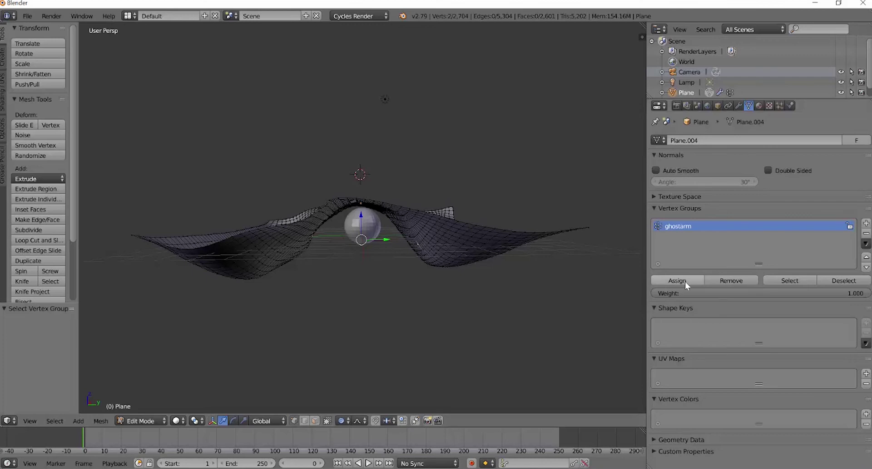
{"action": "mouse_move", "coordinate": [632, 282]}
{"action": "middle_mouse_down"}
{"action": "mouse_move", "coordinate": [674, 269]}
{"action": "mouse_move", "coordinate": [364, 285]}
{"action": "middle_mouse_up"}
{"action": "key", "text": "space"}
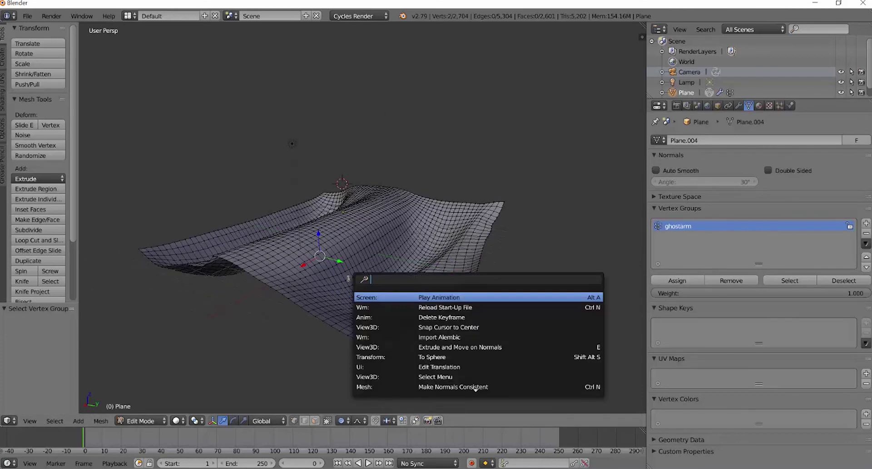
{"action": "key", "text": "Escape"}
{"action": "key", "text": "c"}
{"action": "right_click", "coordinate": [376, 289]}
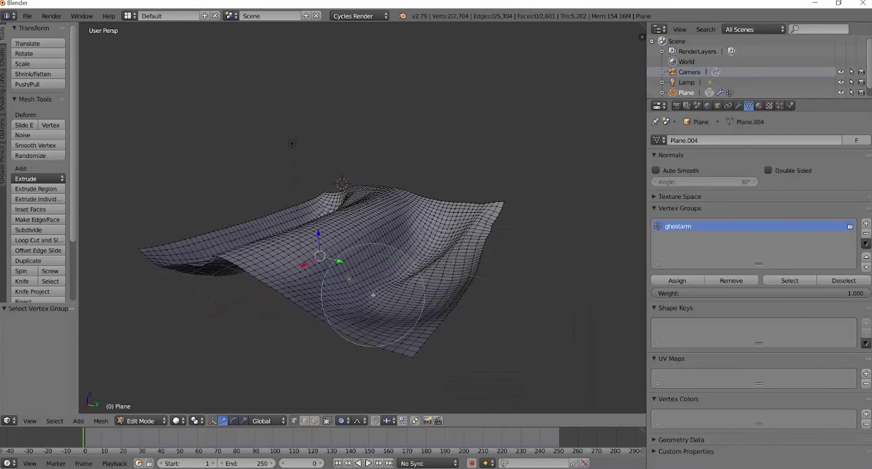
{"action": "right_click", "coordinate": [361, 282], "text": "shift"}
Pin the plane's cloth to the ghostarm vertex group with stiffness 1.000, and set the cloth's bending to 1.900
{"action": "middle_click_drag", "start_coordinate": [390, 277], "coordinate": [536, 254]}
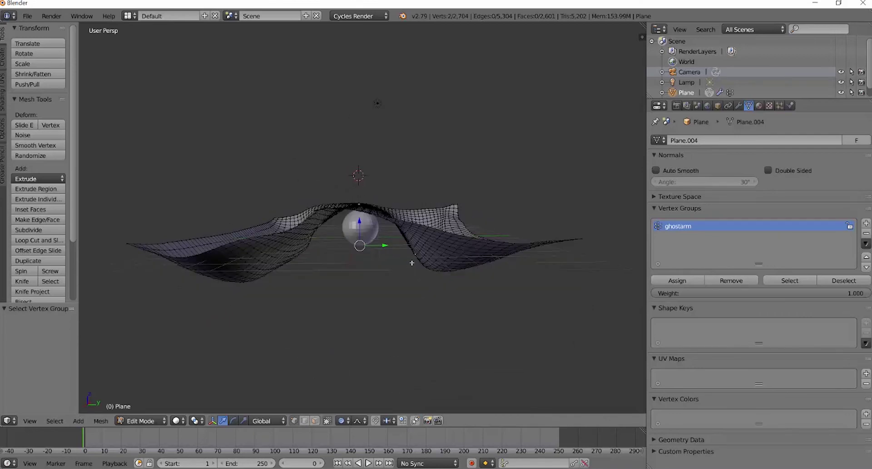
{"action": "left_click", "coordinate": [769, 106]}
{"action": "left_click", "coordinate": [790, 106]}
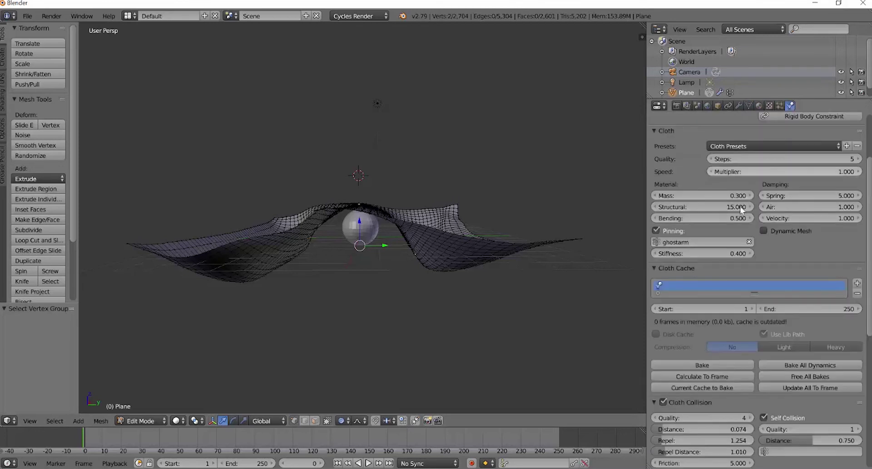
{"action": "left_click", "coordinate": [741, 248]}
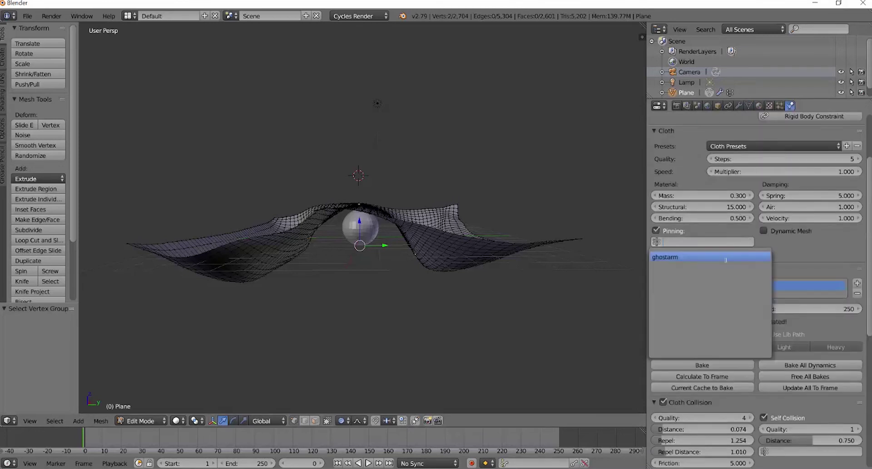
{"action": "left_click", "coordinate": [739, 253]}
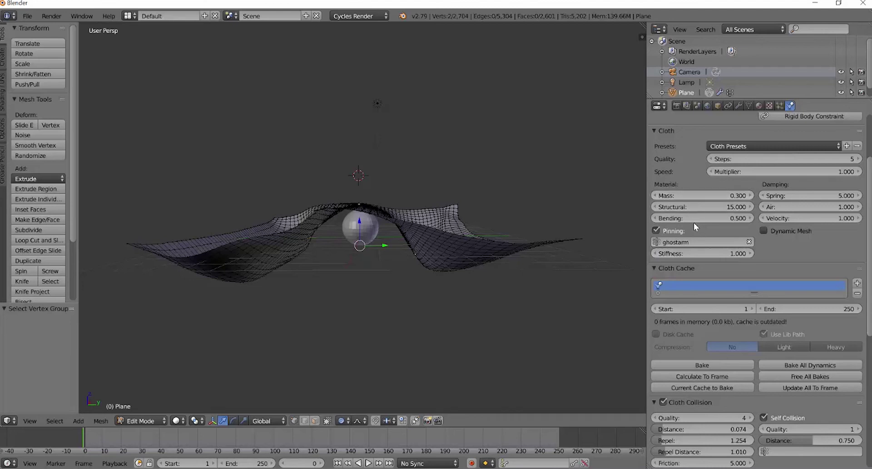
{"action": "left_click_drag", "start_coordinate": [694, 222], "coordinate": [717, 222]}
Bake the cloth simulation in Object Mode for frames 1 to 250, play it back, and stop at frame 39
{"action": "left_click", "coordinate": [702, 366]}
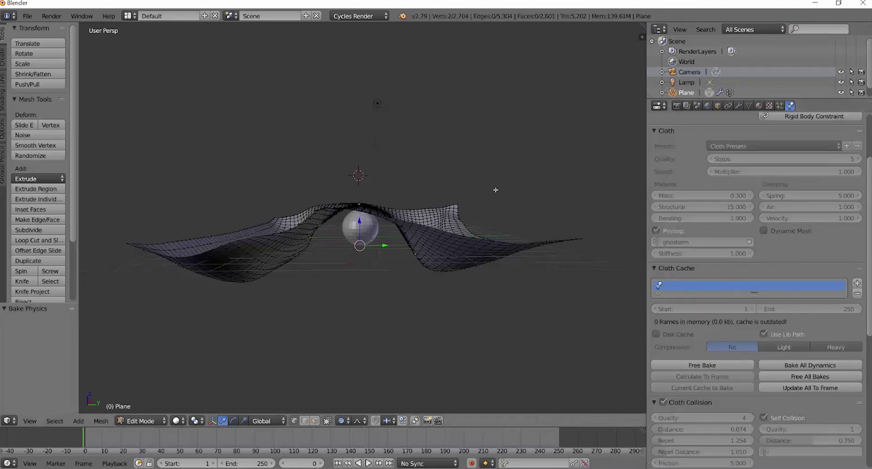
{"action": "key", "text": "Tab"}
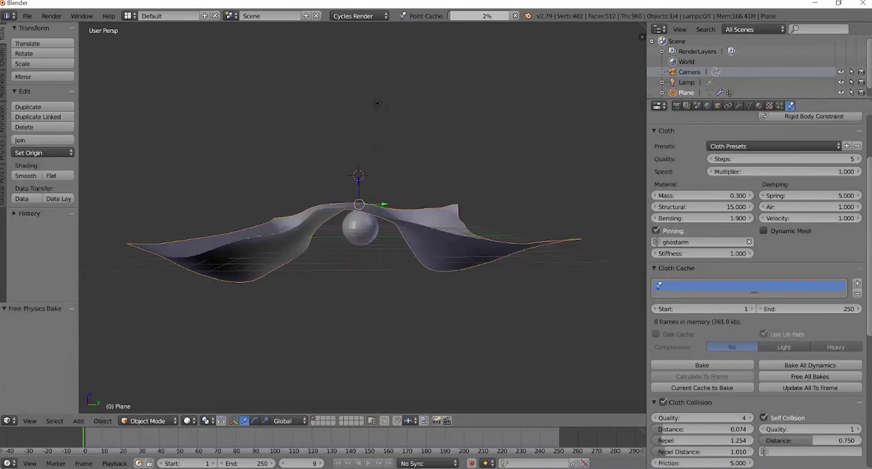
{"action": "key", "text": "alt+a"}
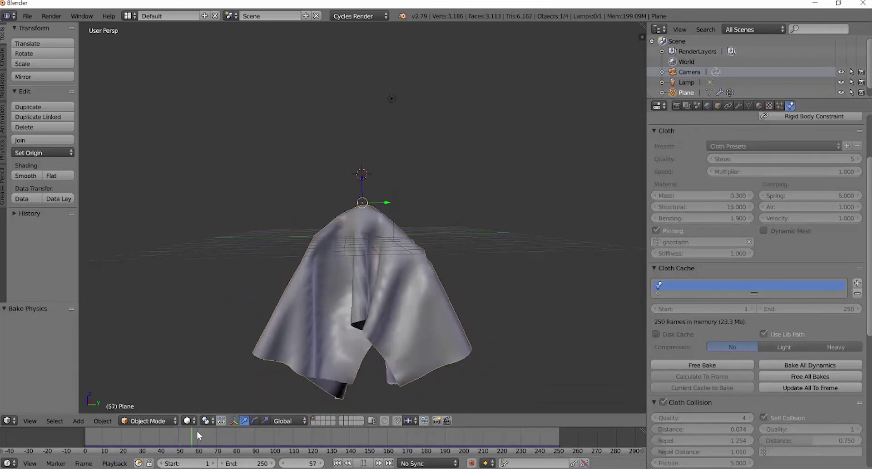
{"action": "key", "text": "alt+a"}
{"action": "key", "text": "alt+a"}
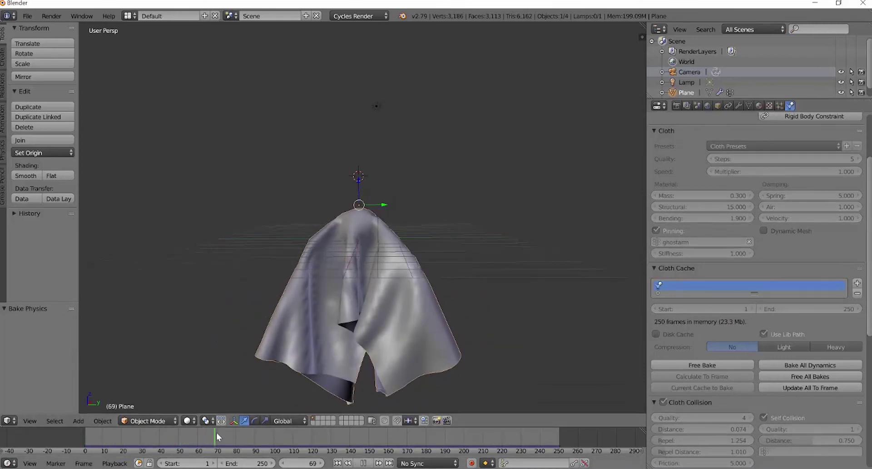
{"action": "left_click", "coordinate": [177, 437]}
{"action": "left_click_drag", "start_coordinate": [175, 436], "coordinate": [157, 436]}
{"action": "key", "text": "alt+a"}
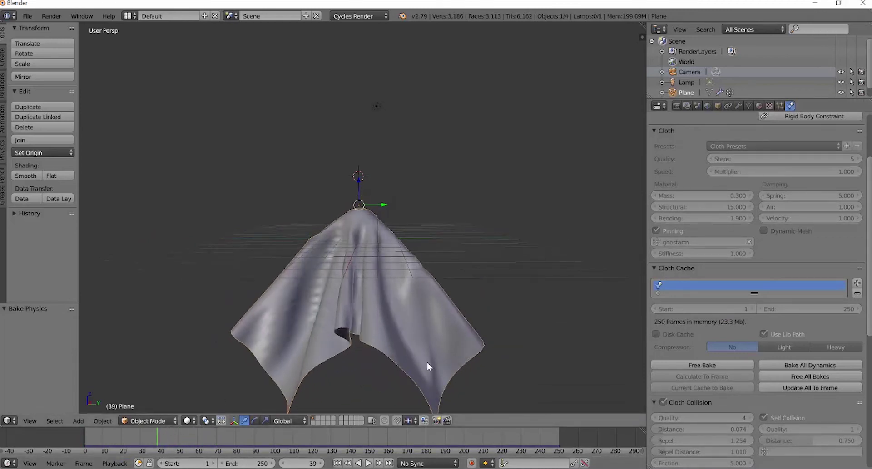
Darken the world's surface colour to dark grey
{"action": "middle_click_drag", "start_coordinate": [427, 362], "coordinate": [367, 361]}
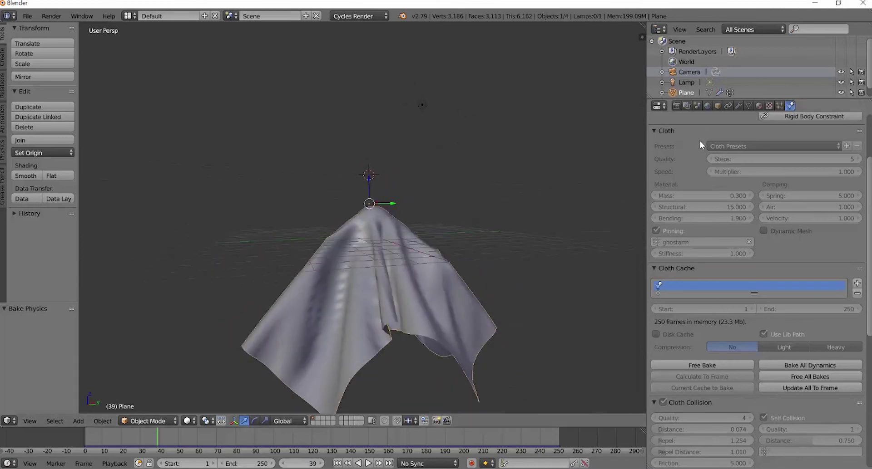
{"action": "left_click", "coordinate": [676, 106]}
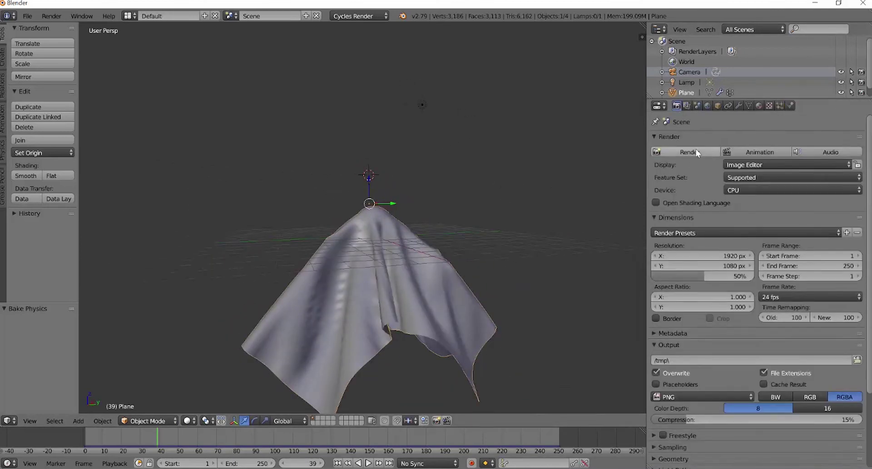
{"action": "middle_click_drag", "start_coordinate": [442, 198], "coordinate": [449, 192]}
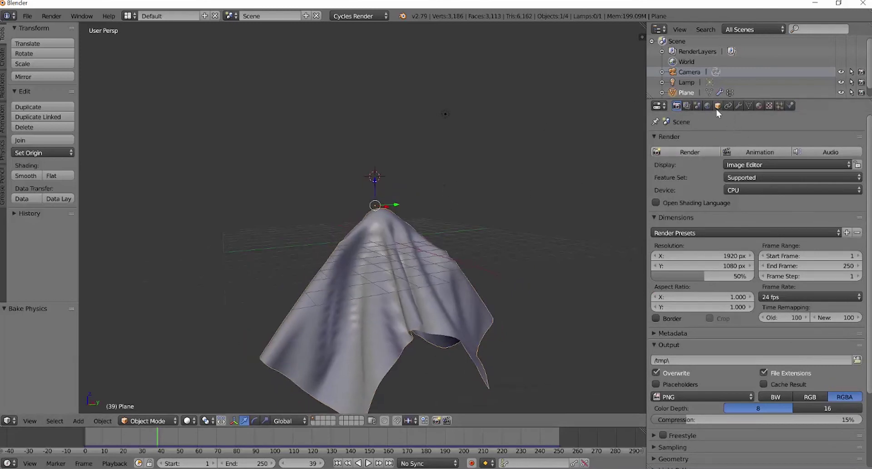
{"action": "left_click", "coordinate": [359, 15]}
{"action": "left_click", "coordinate": [707, 106]}
{"action": "left_click", "coordinate": [840, 206]}
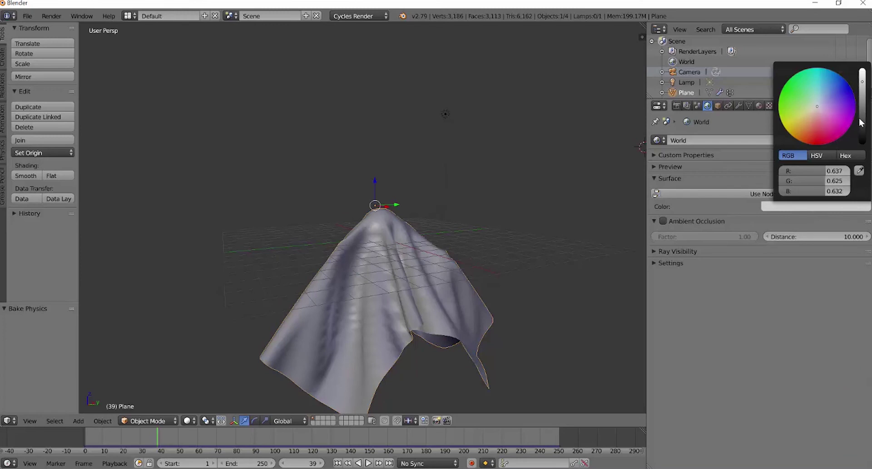
{"action": "left_click_drag", "start_coordinate": [862, 123], "coordinate": [862, 137]}
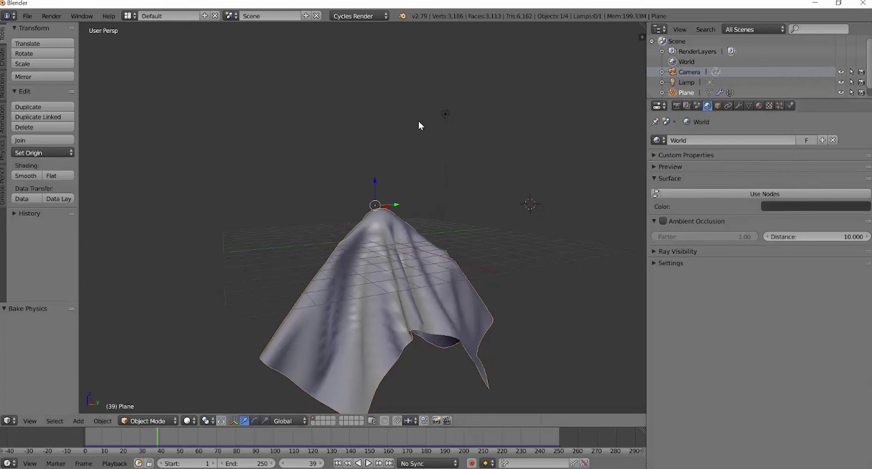
Move the lamp by about 4.824 on X, -2.192 on Y and -1.953 on Z
{"action": "right_click", "coordinate": [445, 114]}
{"action": "middle_click_drag", "start_coordinate": [445, 116], "coordinate": [512, 175]}
{"action": "key", "text": "g"}
{"action": "left_click", "coordinate": [564, 192]}
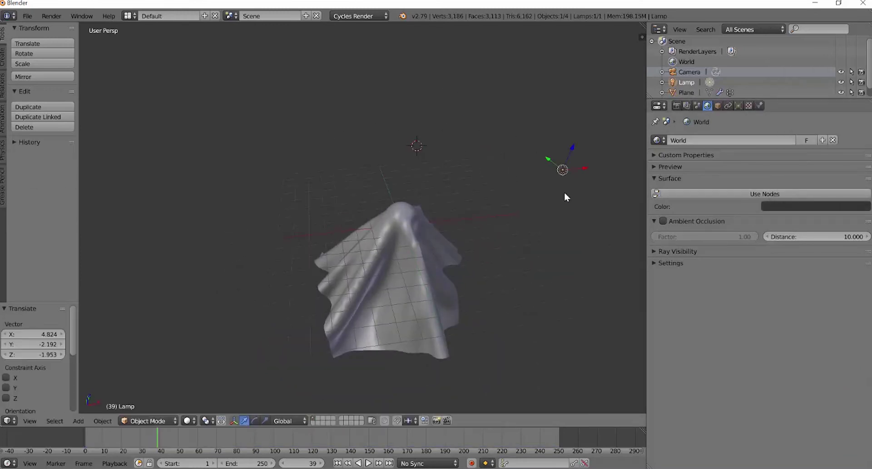
Give the draped plane a new material with a pale diffuse surface colour and a light cyan Emission volume
{"action": "middle_click_drag", "start_coordinate": [563, 192], "coordinate": [408, 271]}
{"action": "right_click", "coordinate": [408, 272]}
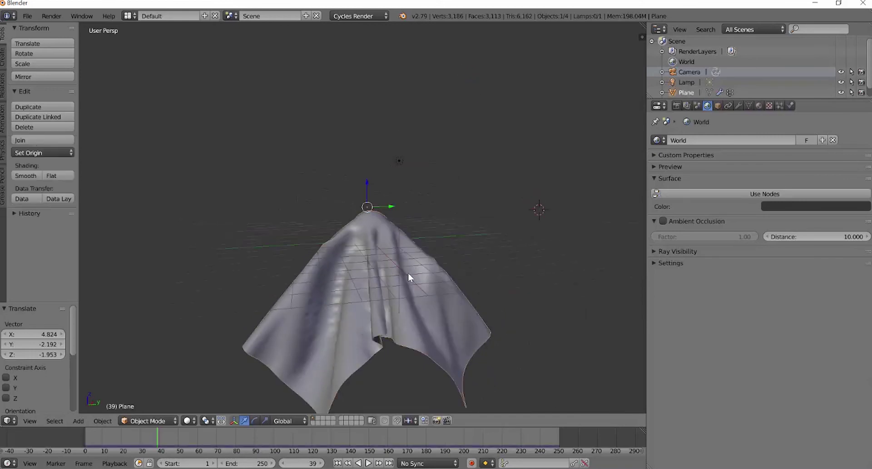
{"action": "key", "text": "shift+a"}
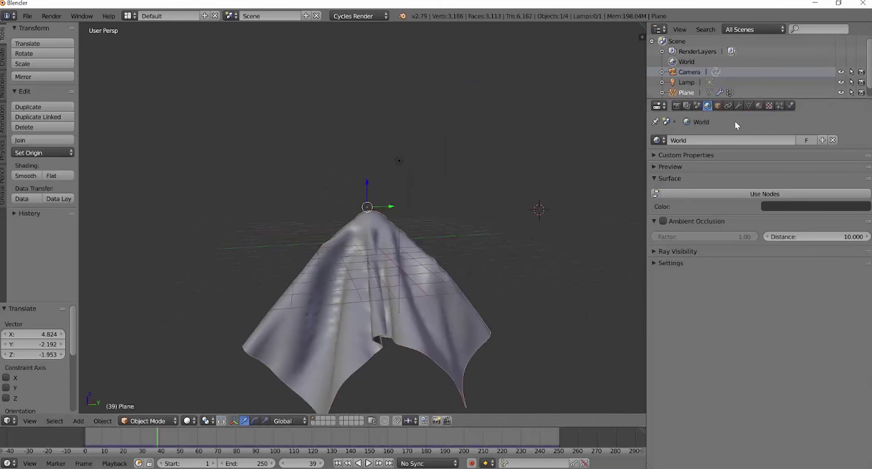
{"action": "left_click", "coordinate": [758, 106]}
{"action": "left_click", "coordinate": [775, 173]}
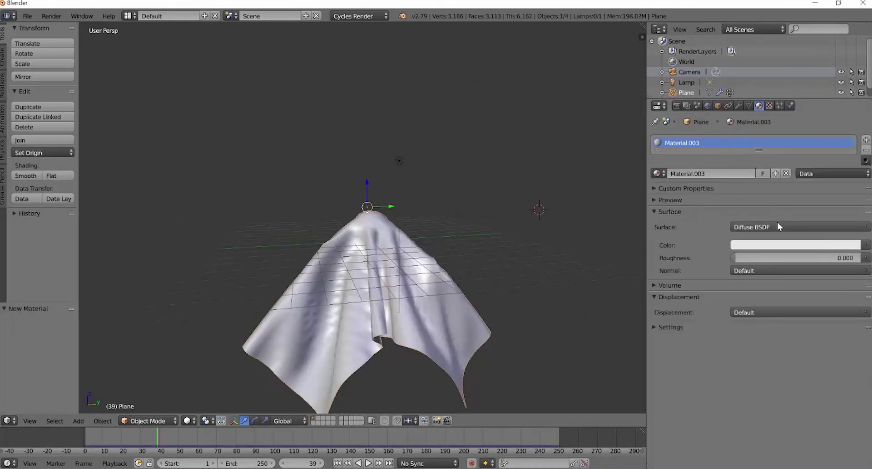
{"action": "left_click", "coordinate": [779, 246]}
{"action": "left_click", "coordinate": [669, 285]}
{"action": "left_click", "coordinate": [799, 301]}
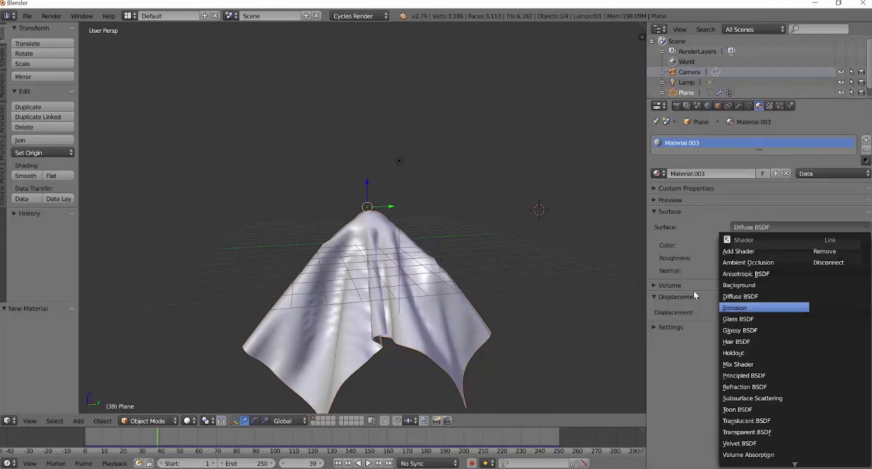
{"action": "left_click", "coordinate": [693, 303]}
{"action": "left_click", "coordinate": [794, 319]}
{"action": "left_click", "coordinate": [793, 200]}
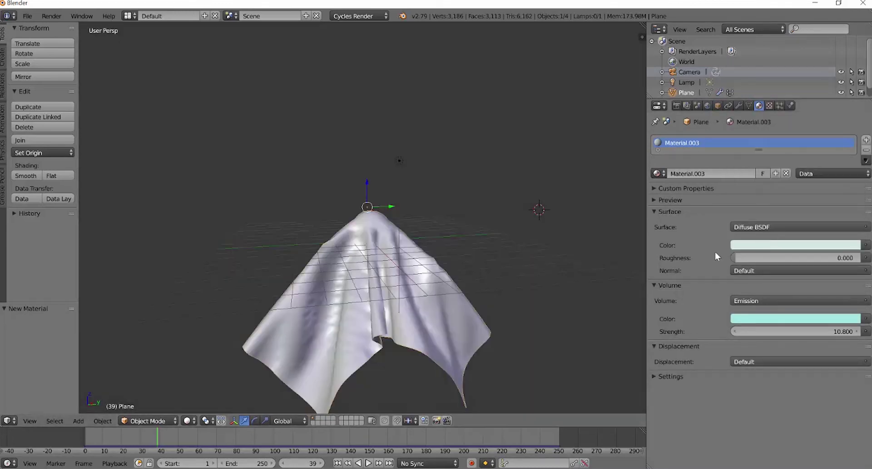
Change the plane material's surface to Translucent BSDF and give its Emission volume a strength of 0.5 and a teal colour
{"action": "left_click", "coordinate": [772, 227]}
{"action": "left_click", "coordinate": [749, 420]}
{"action": "key", "text": "shift+z"}
{"action": "double_click", "coordinate": [794, 319]}
{"action": "type", "text": "0.5"}
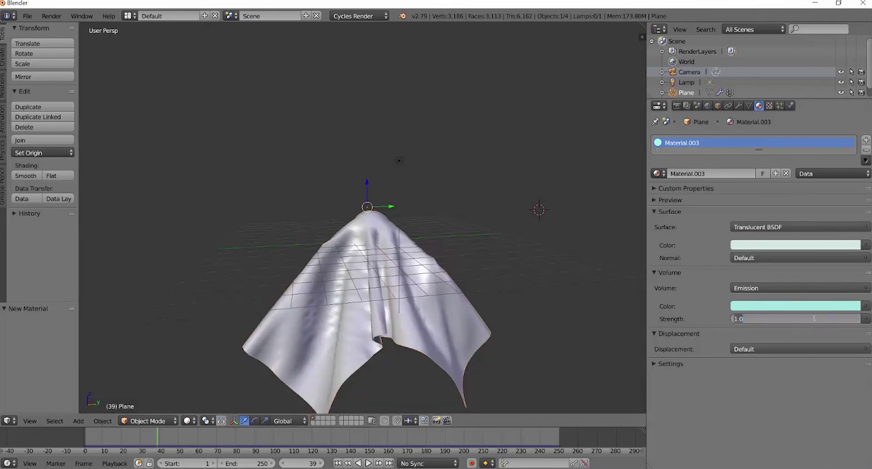
{"action": "key", "text": "Return"}
{"action": "left_click", "coordinate": [794, 306]}
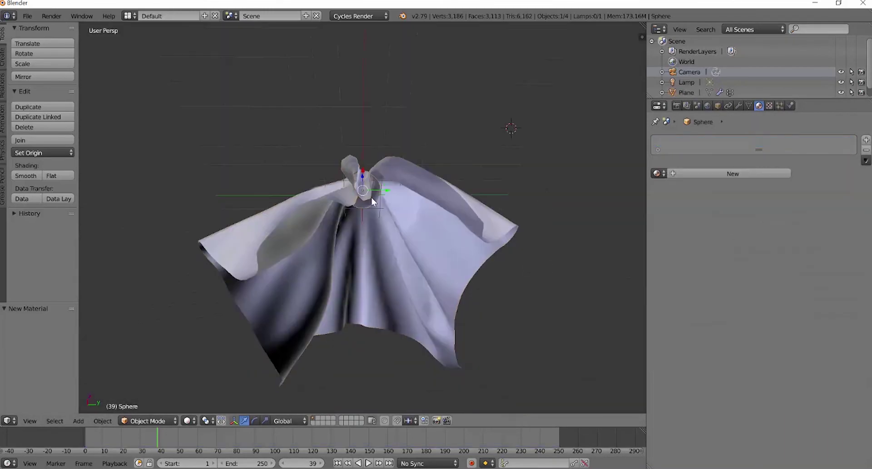
Add a new material with a black Diffuse BSDF surface to the sphere and preview the ghost in rendered shading
{"action": "left_click", "coordinate": [758, 176]}
{"action": "left_click", "coordinate": [849, 245]}
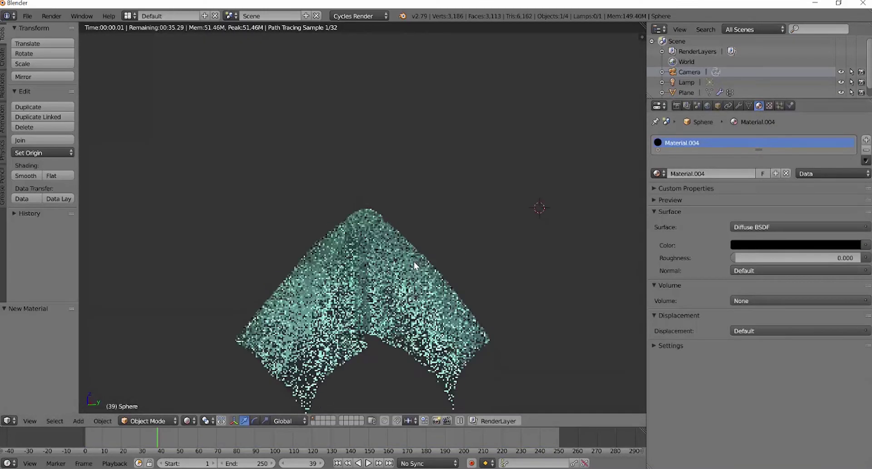
{"action": "key", "text": "shift+z"}
{"action": "key", "text": "shift+z"}
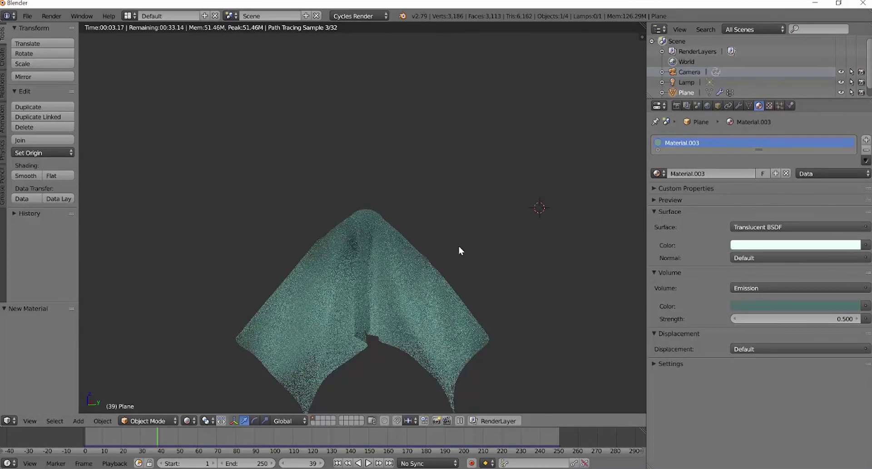
Set the world's surface colour to black and preview the ghost in rendered shading
{"action": "key", "text": "shift+z"}
{"action": "left_click", "coordinate": [707, 106]}
{"action": "key", "text": "shift+z"}
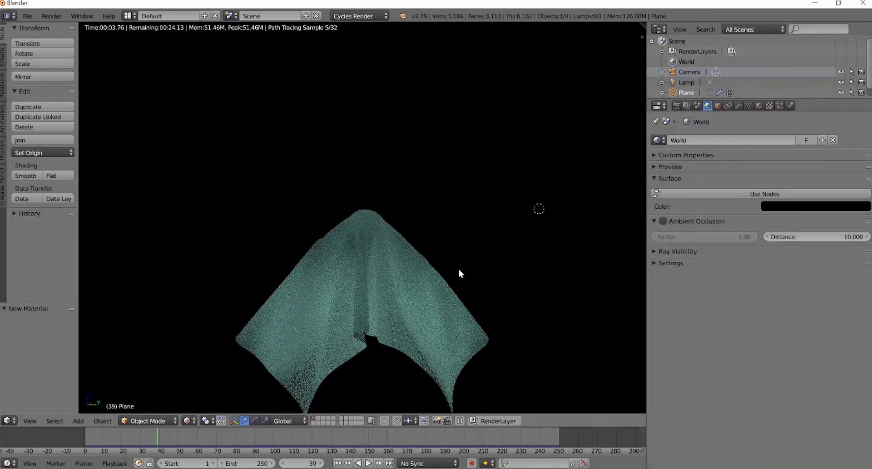
Switch the viewport to wireframe and move the lamp by about -2.093 on X, -1.950 on Y and -1.184 on Z
{"action": "key", "text": "shift+z"}
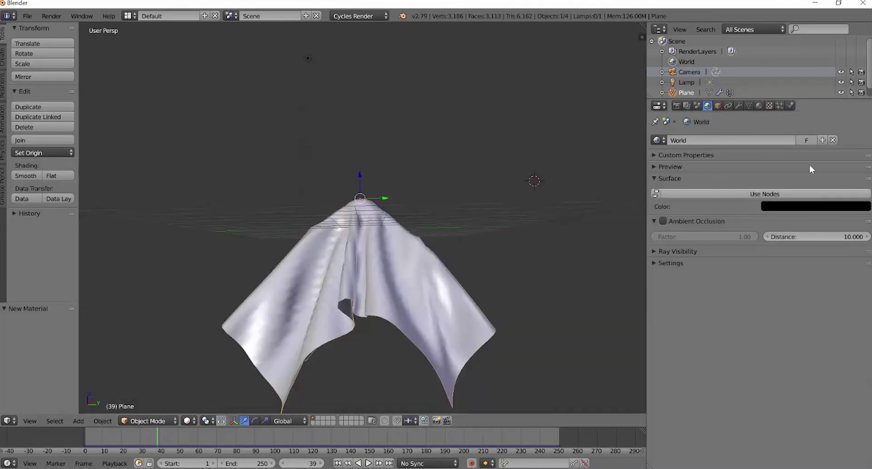
{"action": "left_click", "coordinate": [758, 106]}
{"action": "key", "text": "shift+z"}
{"action": "key", "text": "z"}
{"action": "left_click", "coordinate": [686, 82]}
{"action": "key", "text": "g"}
{"action": "left_click", "coordinate": [510, 191]}
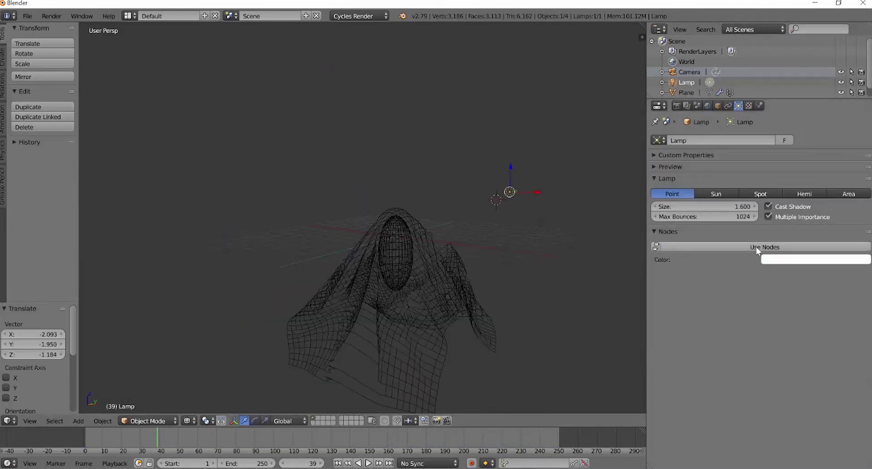
Return to solid shading and move the lamp about -2.480 along the X axis
{"action": "middle_click_drag", "start_coordinate": [454, 254], "coordinate": [481, 245]}
{"action": "key", "text": "z"}
{"action": "key", "text": "g"}
{"action": "key", "text": "x"}
{"action": "left_click", "coordinate": [434, 286]}
Set the lamp's size to 10 and preview the ghost in rendered shading at frame 203
{"action": "key", "text": "shift+z"}
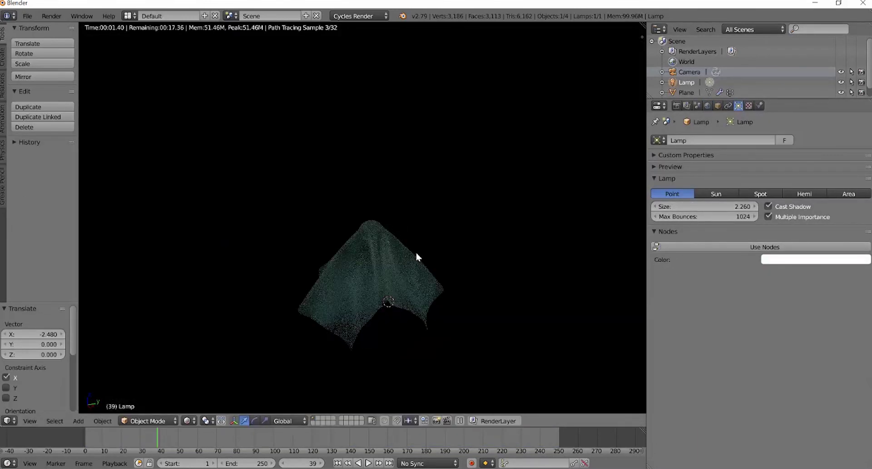
{"action": "key", "text": "z"}
{"action": "key", "text": "shift+z"}
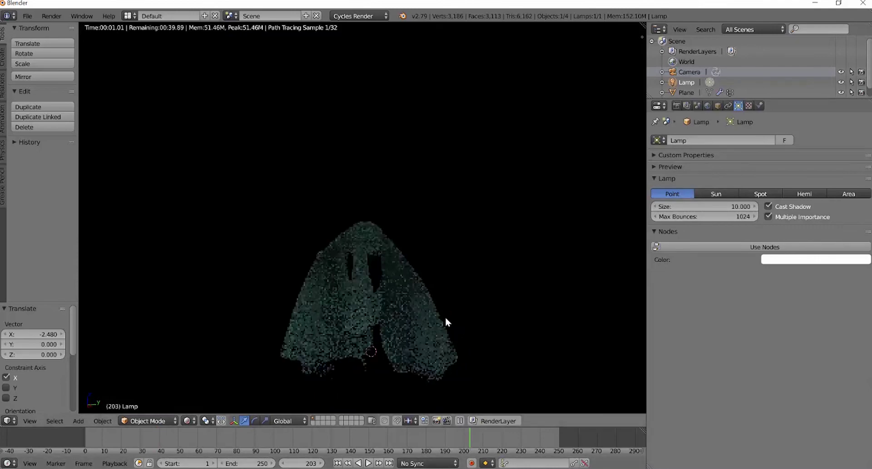
Play the cloth simulation in solid shading, stop it at frame 28, and unhide the sphere in the viewport
{"action": "right_click", "coordinate": [404, 270]}
{"action": "key", "text": "a"}
{"action": "key", "text": "alt+a"}
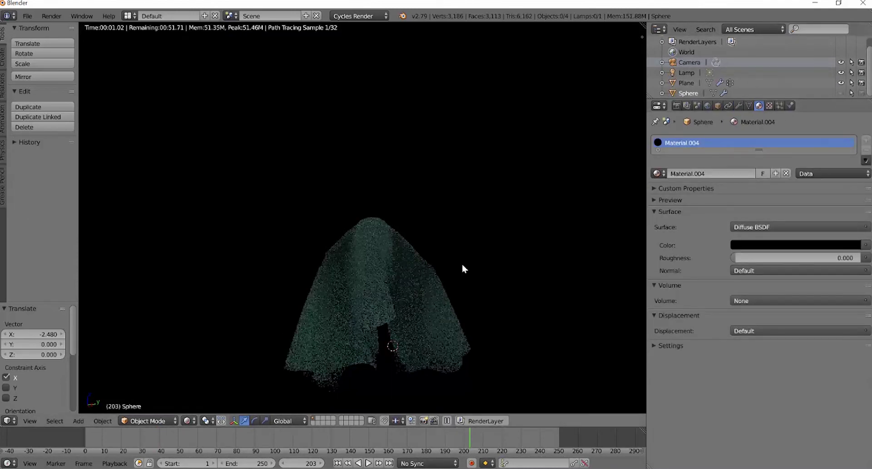
{"action": "key", "text": "shift+z"}
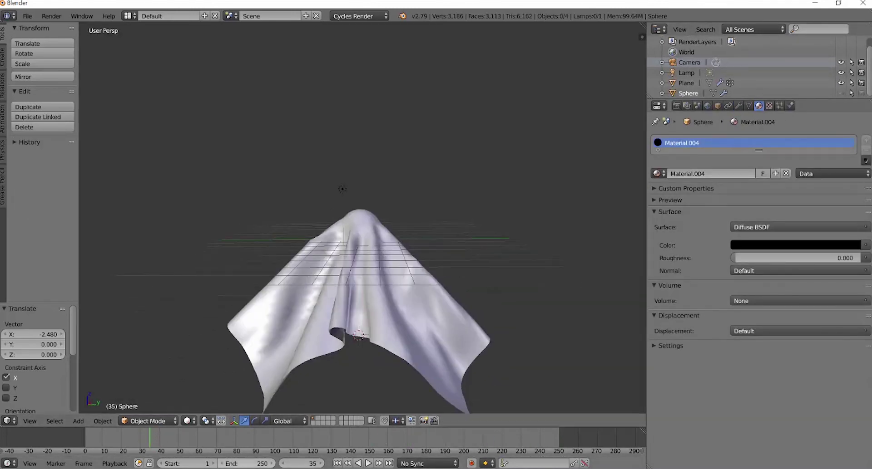
{"action": "left_click", "coordinate": [164, 433]}
{"action": "key", "text": "alt+a"}
{"action": "key", "text": "shift+z"}
{"action": "key", "text": "shift+z"}
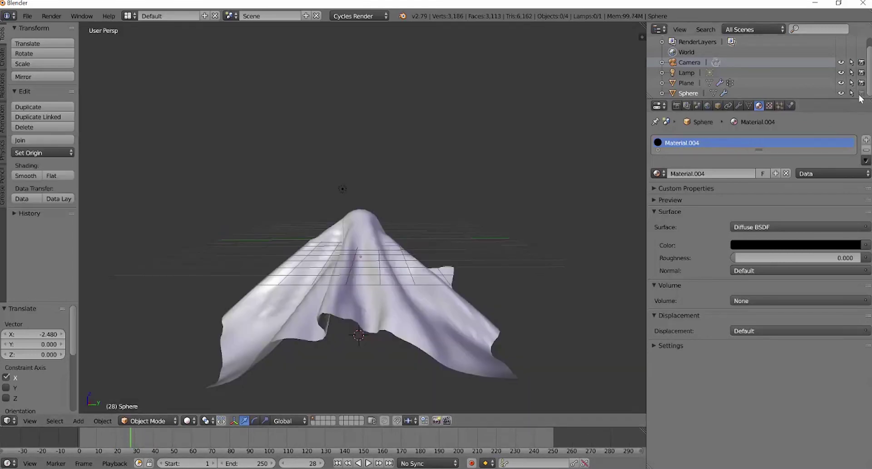
Enable the sphere for rendering, change its material to a white Emission surface, and preview the ghost in rendered shading
{"action": "left_click", "coordinate": [795, 246]}
{"action": "left_click_drag", "start_coordinate": [852, 169], "coordinate": [853, 104]}
{"action": "key", "text": "shift+z"}
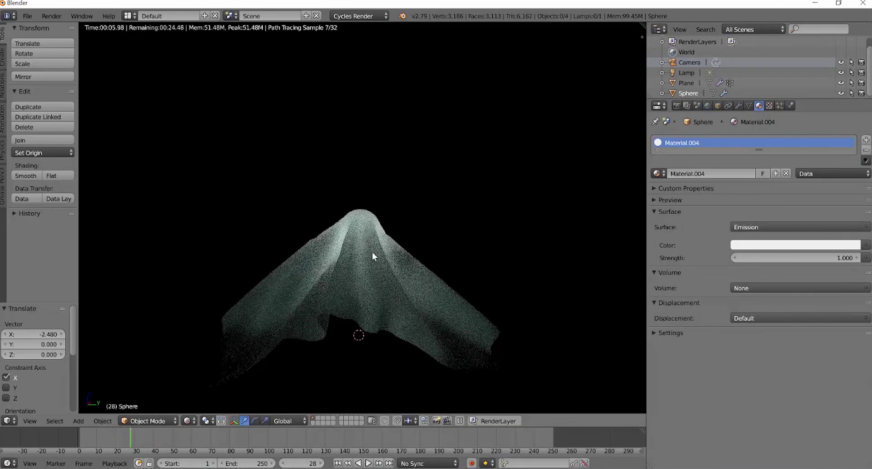
{"action": "key", "text": "shift+z"}
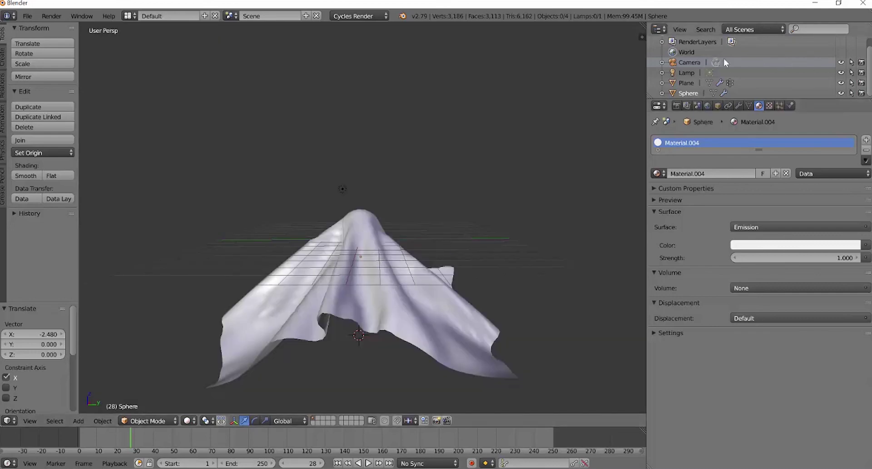
Look through the camera in rendered shading and move it by about 0.414 on X, 0.496 on Y and 0.019 on Z
{"action": "left_click", "coordinate": [694, 62]}
{"action": "key", "text": "KP_0"}
{"action": "key", "text": "shift+z"}
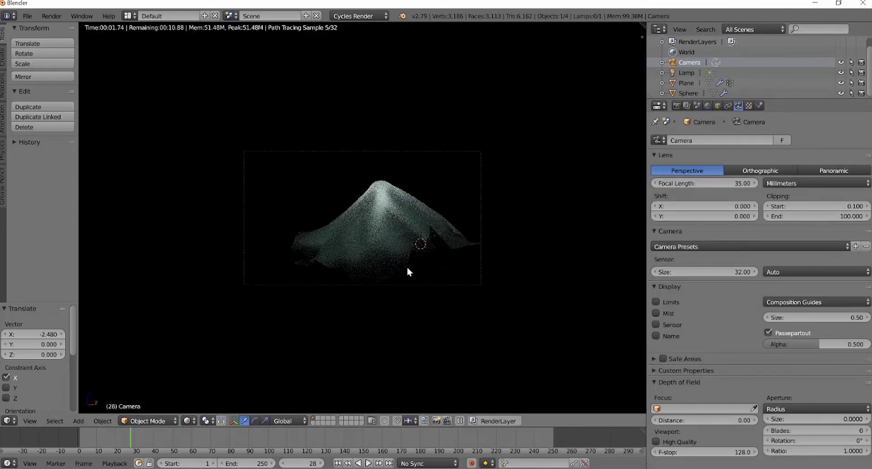
{"action": "key", "text": "shift+z"}
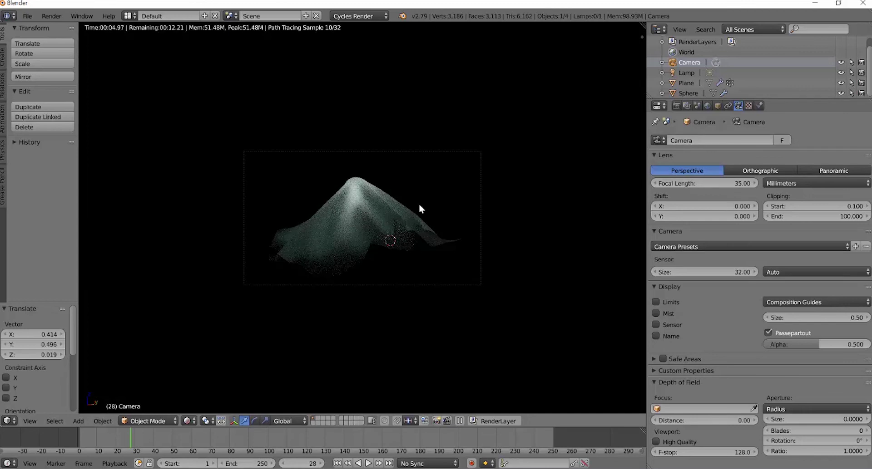
Render a still image of the ghost at frame 28 from the camera view
{"action": "left_click", "coordinate": [677, 105]}
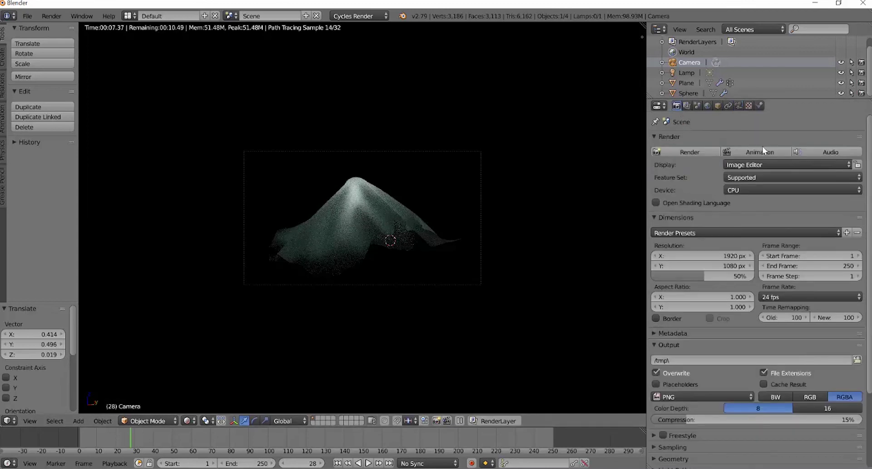
{"action": "left_click", "coordinate": [687, 153]}
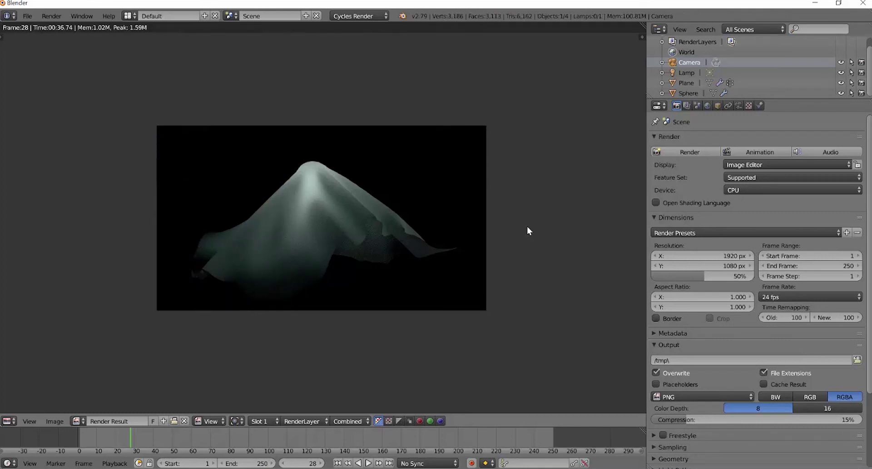
{"action": "left_click", "coordinate": [56, 421]}
{"action": "left_click", "coordinate": [762, 105]}
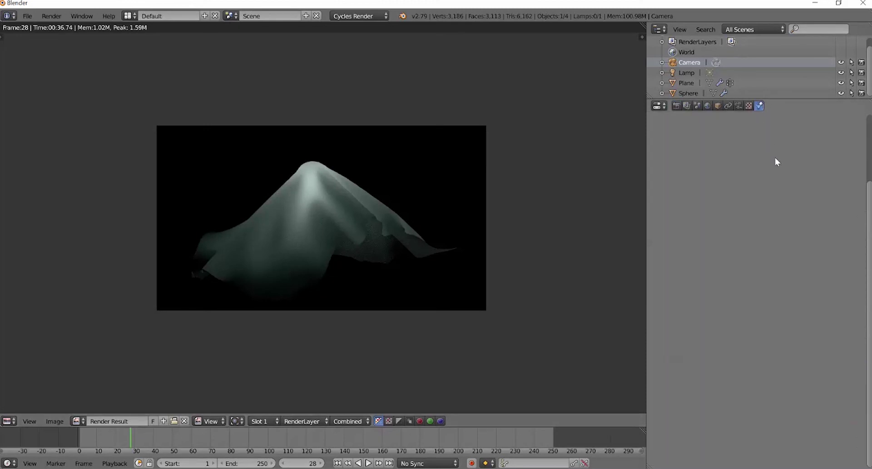